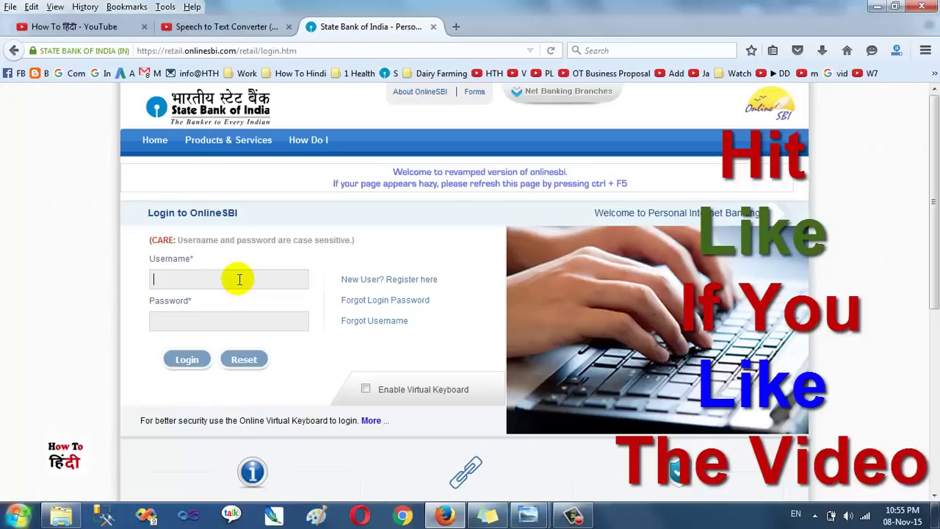
Log in with the user ID and password, and dismiss Firefox's remember-login offer
key(Tab)
text(••••••••)
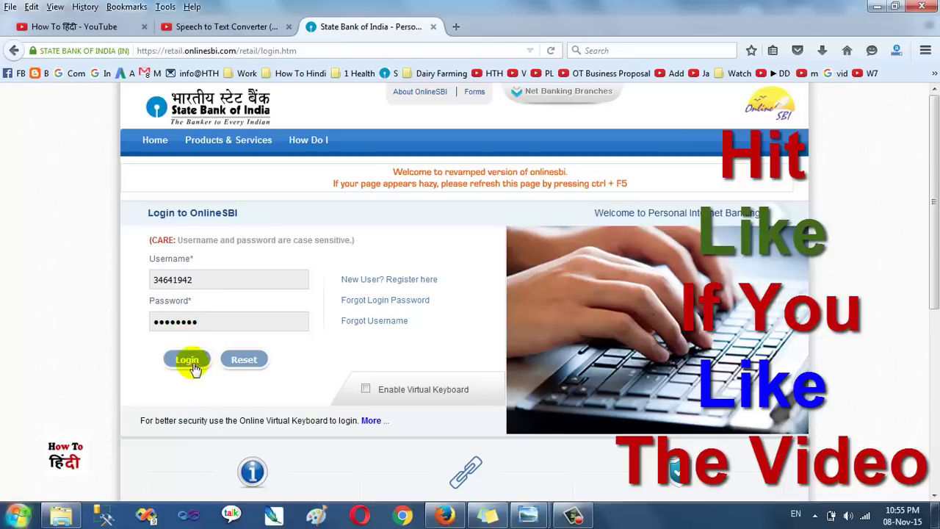
click(191, 364)
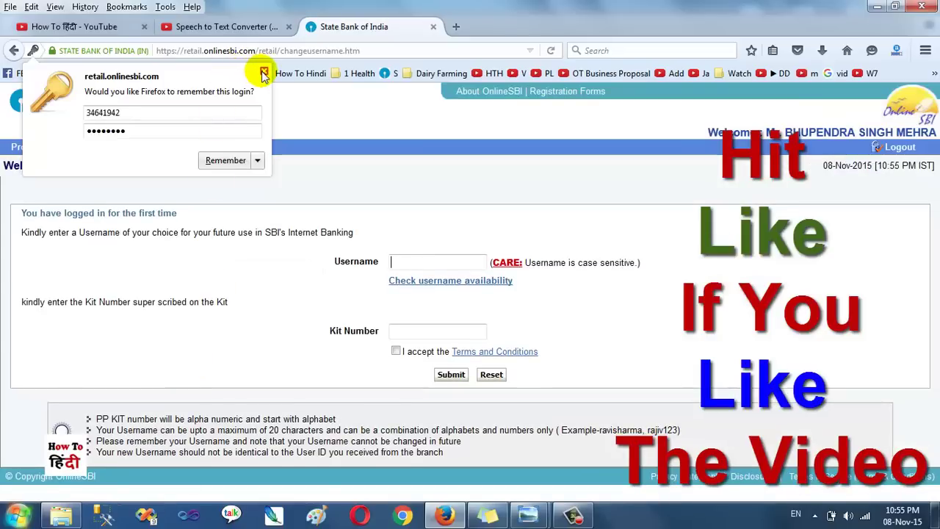
click(264, 74)
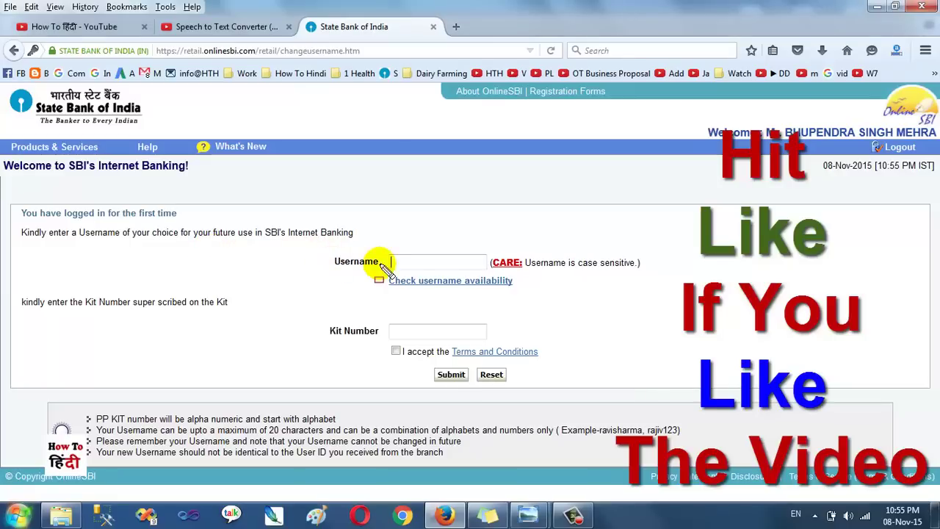
Close the saved-entries suggestions and begin typing a new username in the Username box
drag(315, 248, 489, 266)
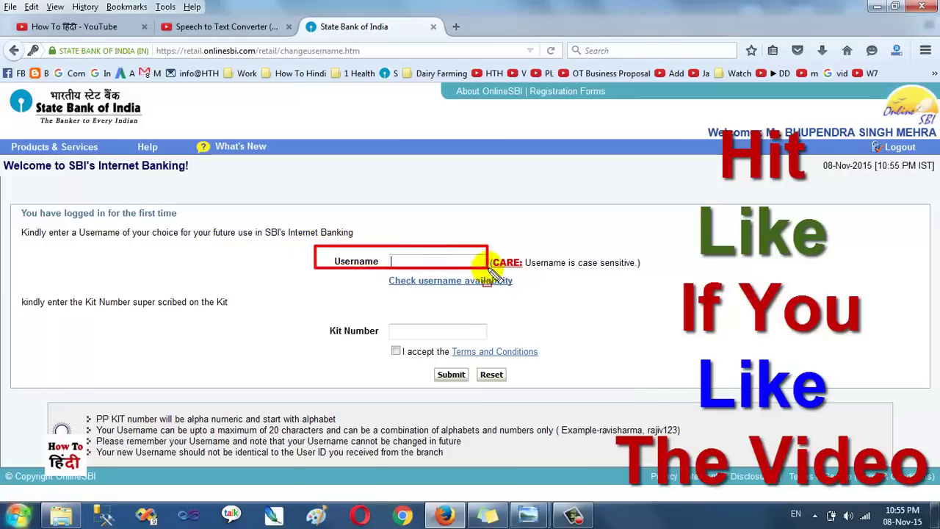
key(Escape)
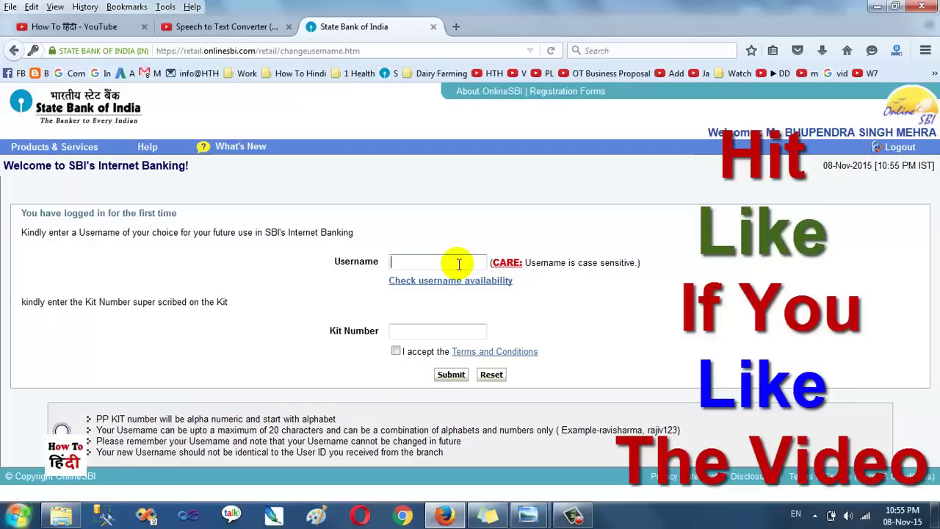
click(456, 262)
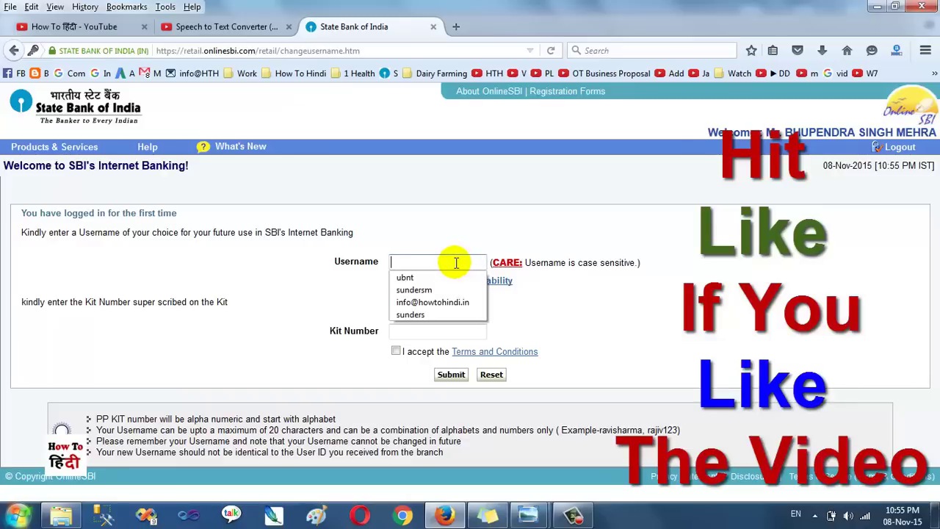
click(552, 235)
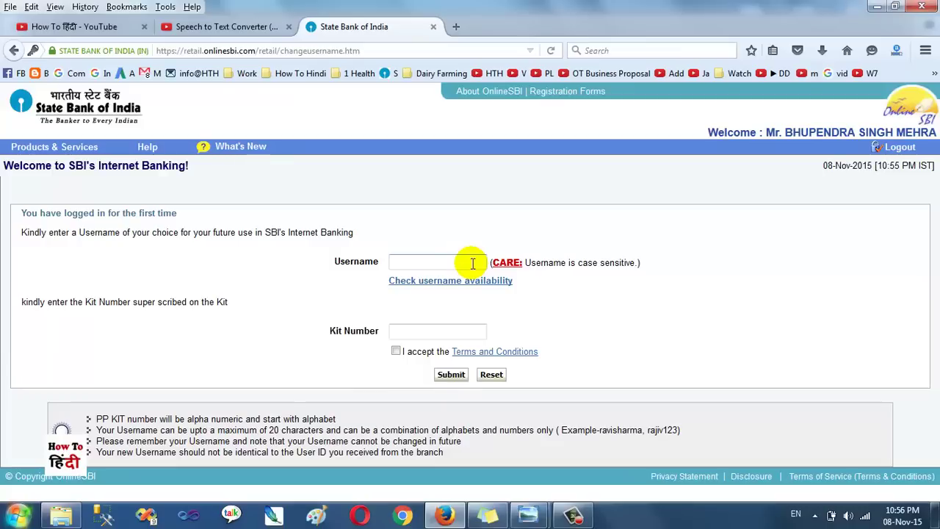
click(473, 262)
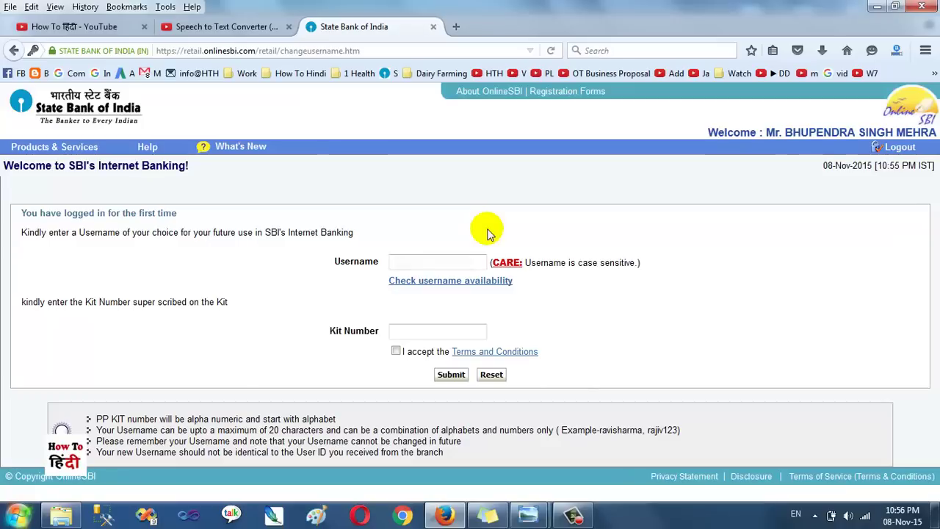
text(b)
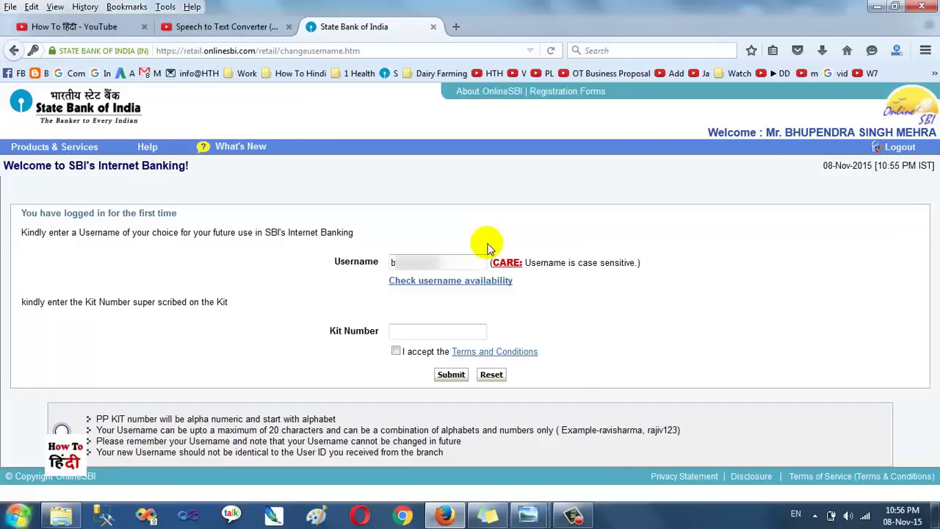
drag(318, 317, 520, 343)
mouse_move(528, 516)
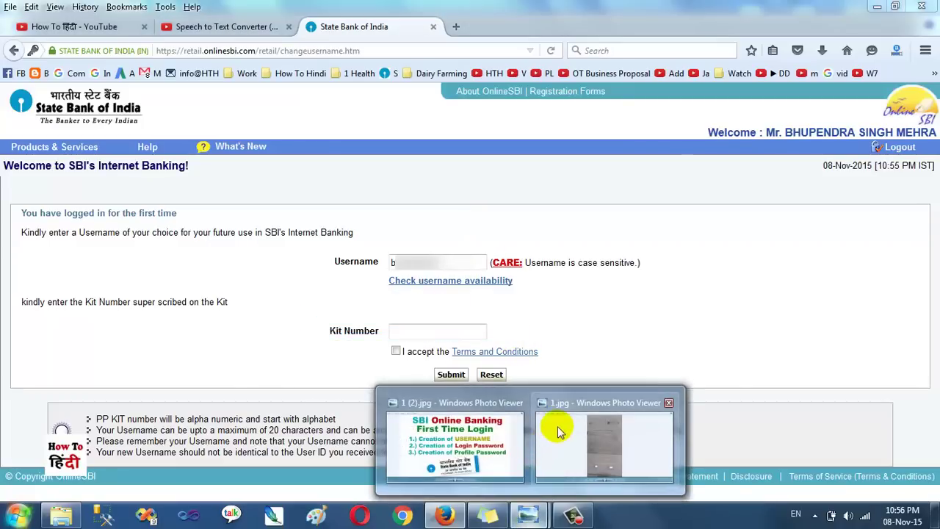
click(515, 400)
key(Right)
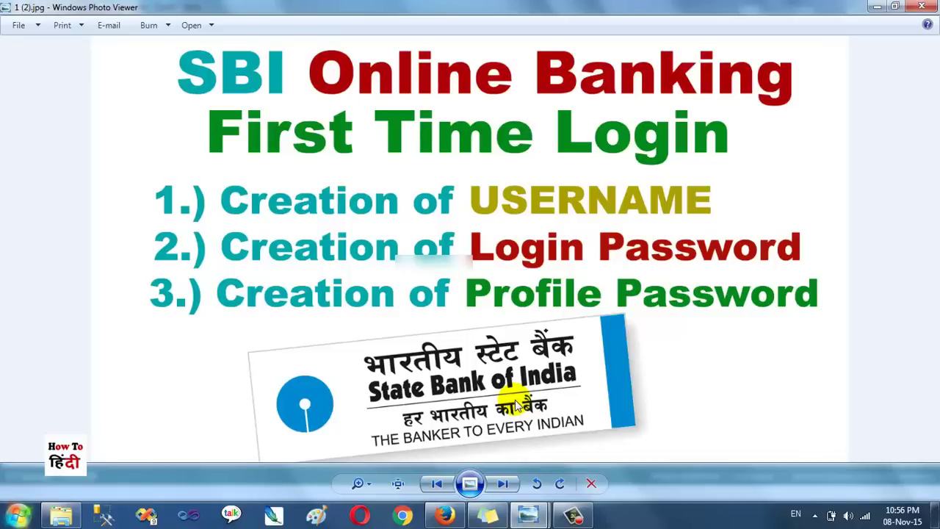
key(Right)
key(Right)
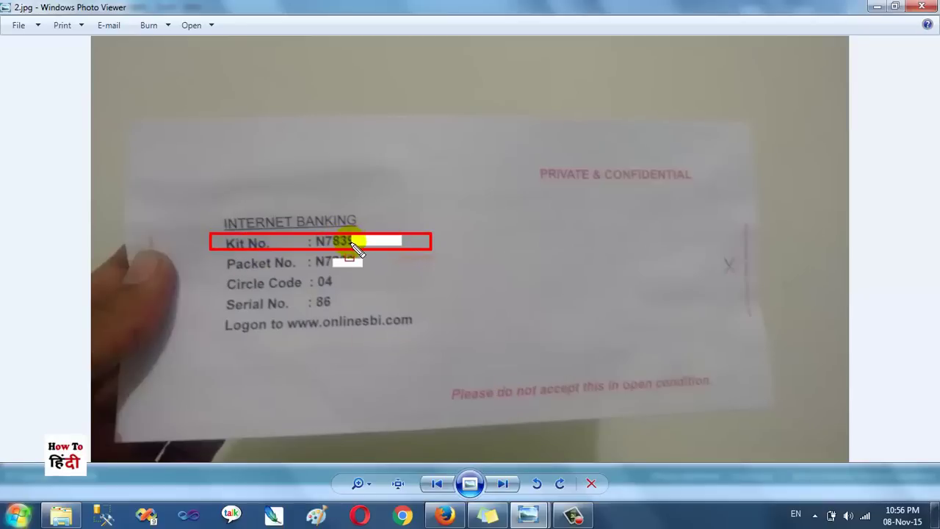
click(445, 514)
click(426, 327)
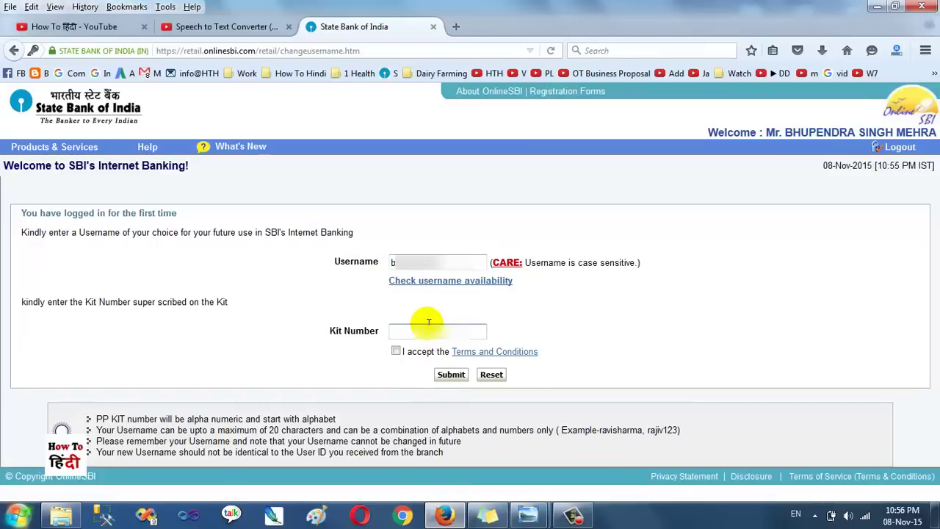
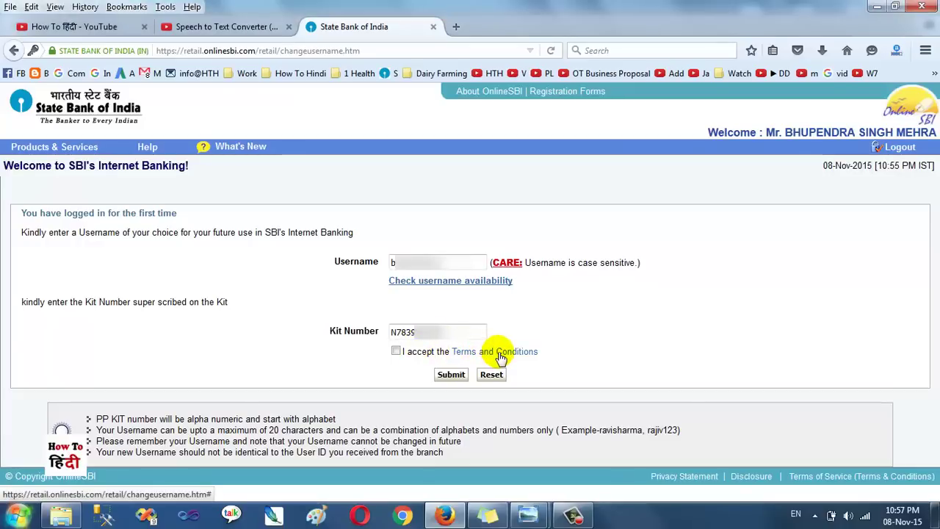
Enter the kit number, accept the Terms and Conditions, and submit the username form
right_click(501, 352)
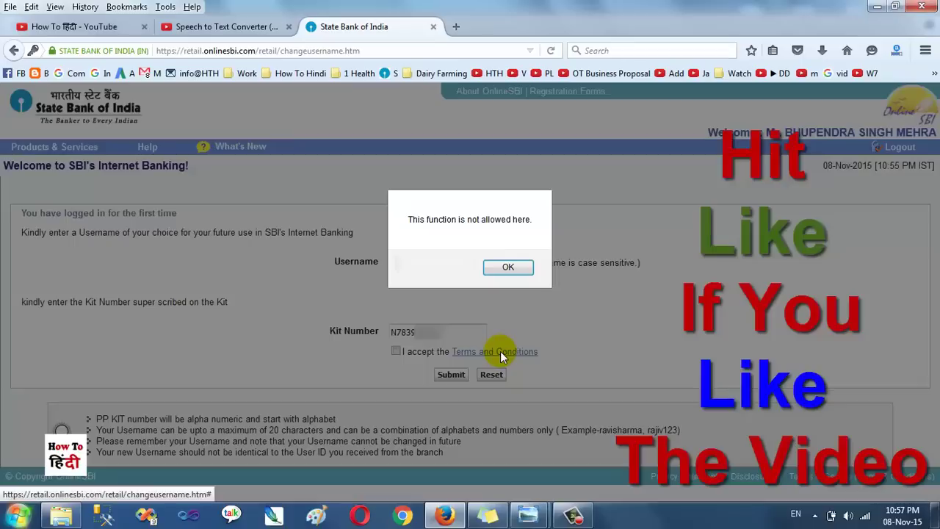
click(507, 269)
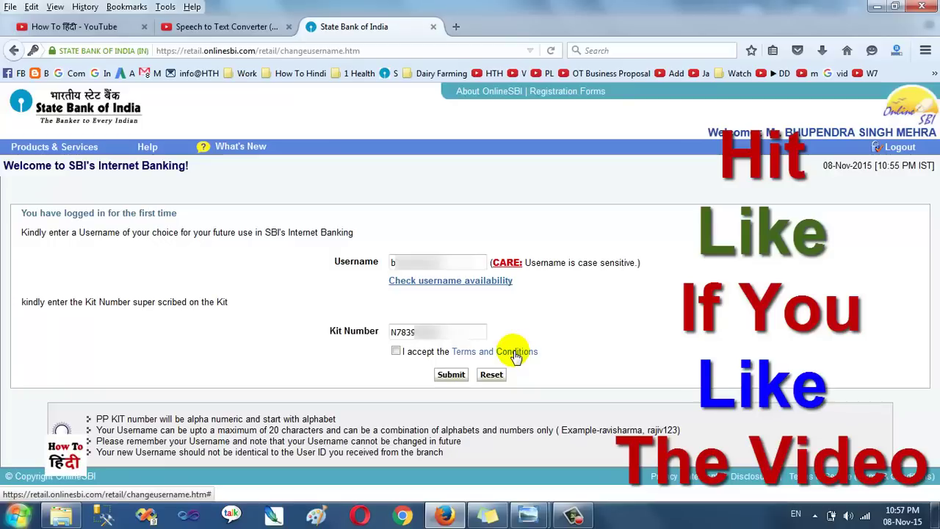
click(396, 351)
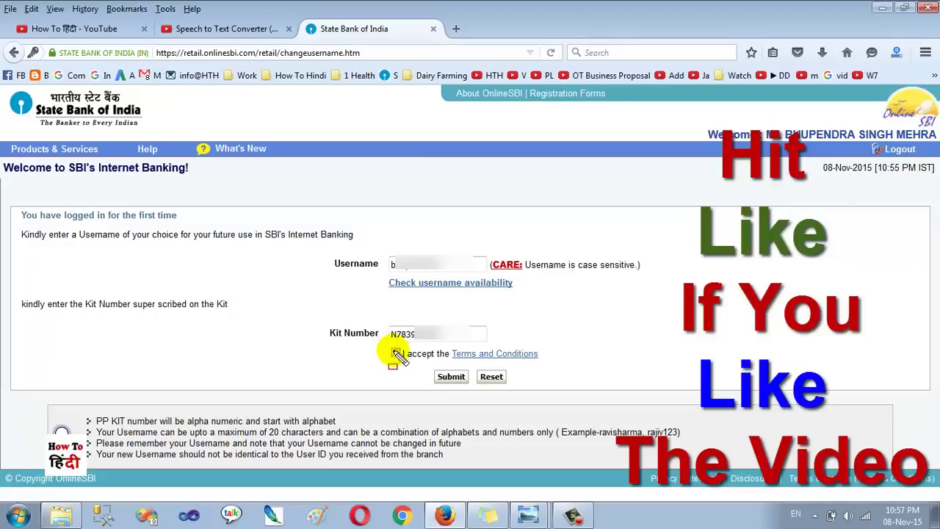
click(454, 379)
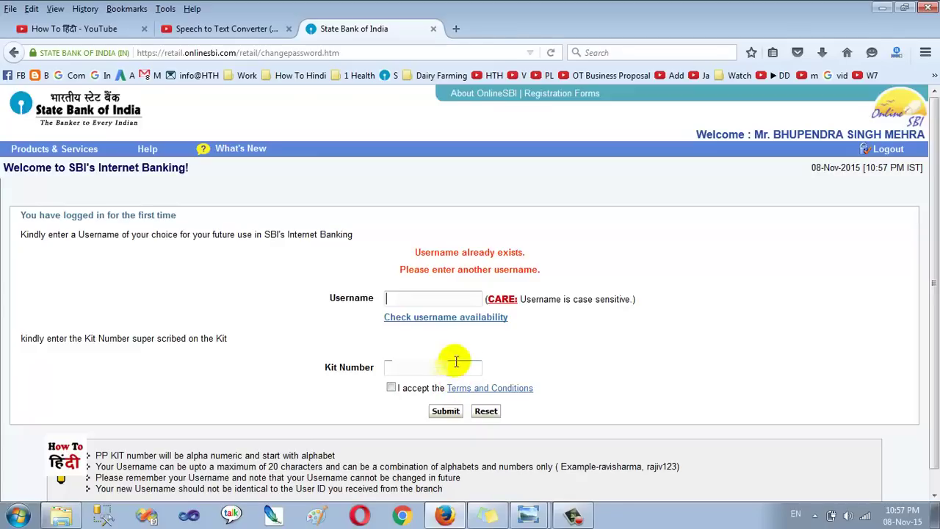
Refill the Username and Kit Number fields with a different username and the saved kit number
drag(406, 243, 543, 263)
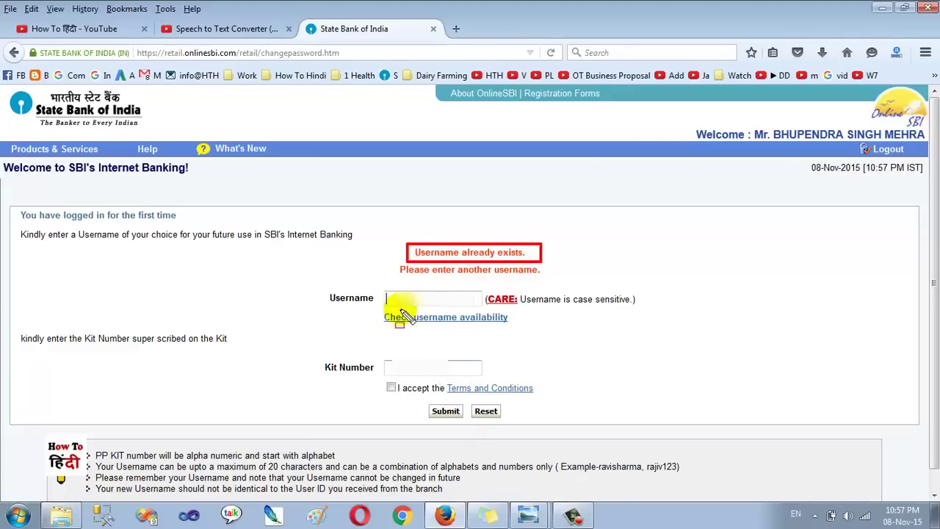
drag(373, 312, 517, 330)
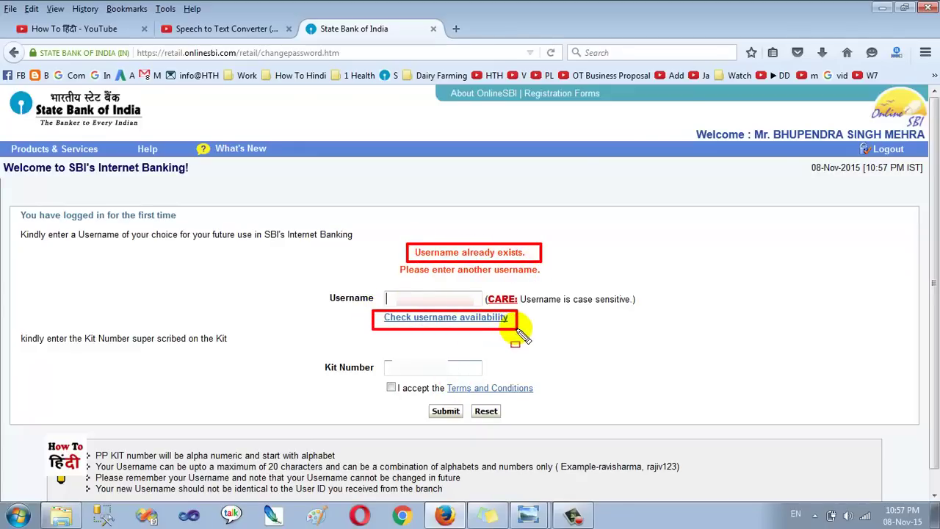
click(430, 297)
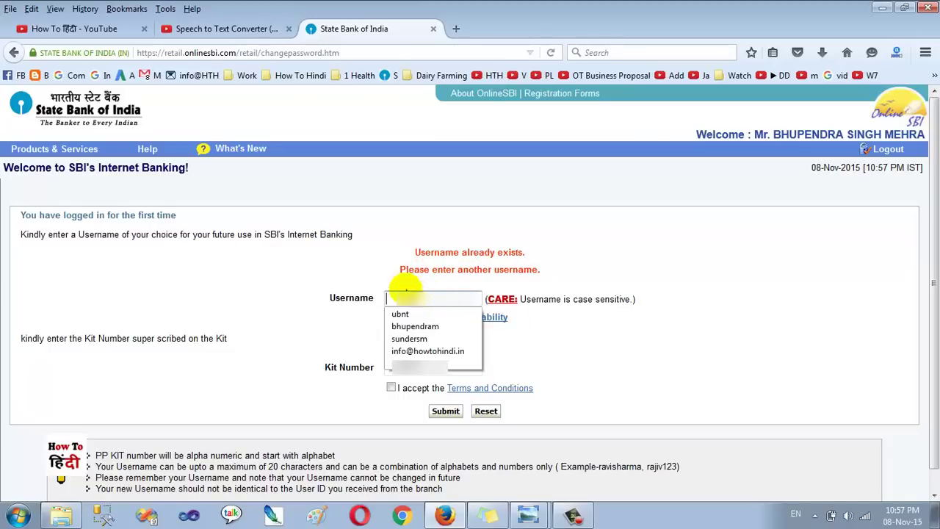
click(377, 278)
click(473, 302)
click(441, 315)
click(441, 367)
click(446, 380)
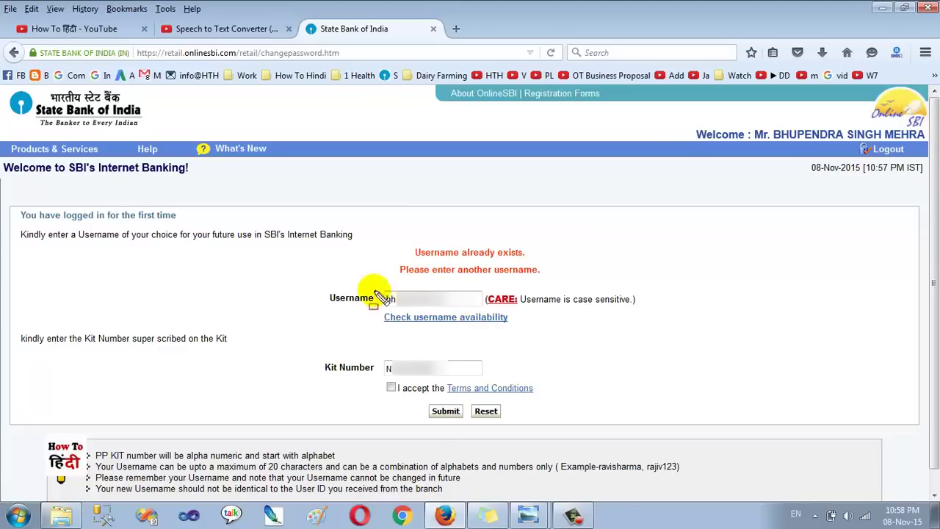
Confirm the username is available, accept the terms, and submit the form
drag(323, 288, 479, 307)
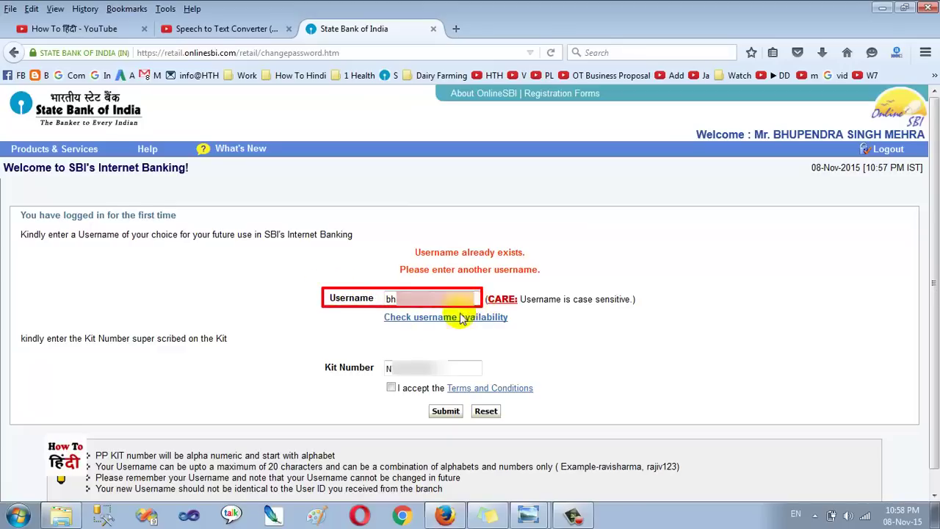
key(Escape)
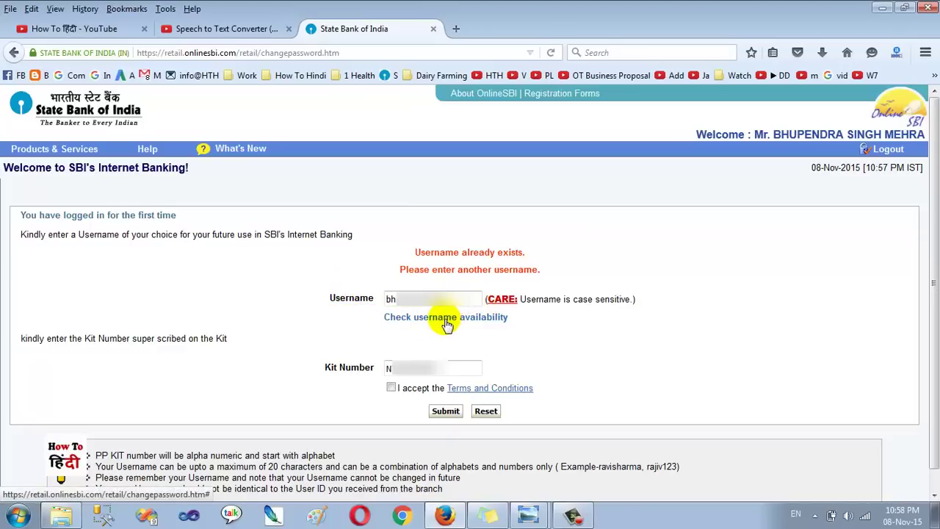
click(446, 319)
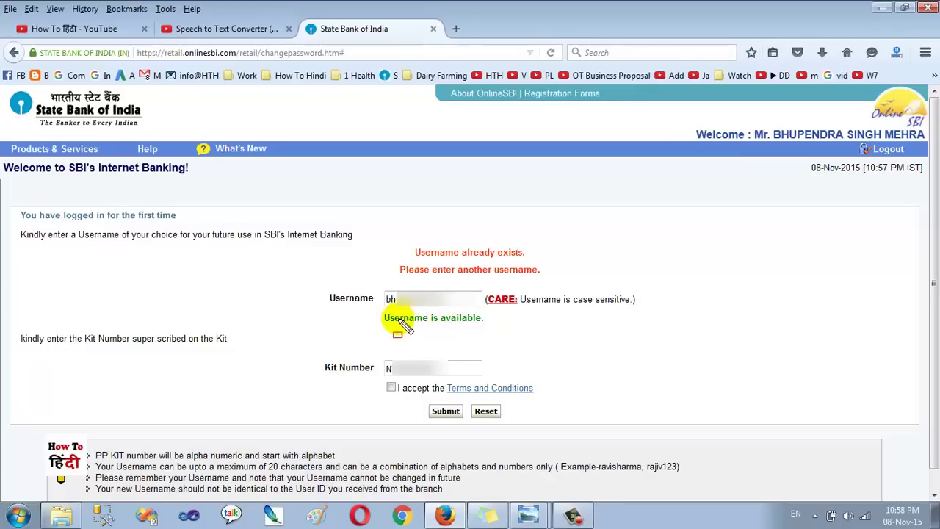
drag(372, 311, 496, 328)
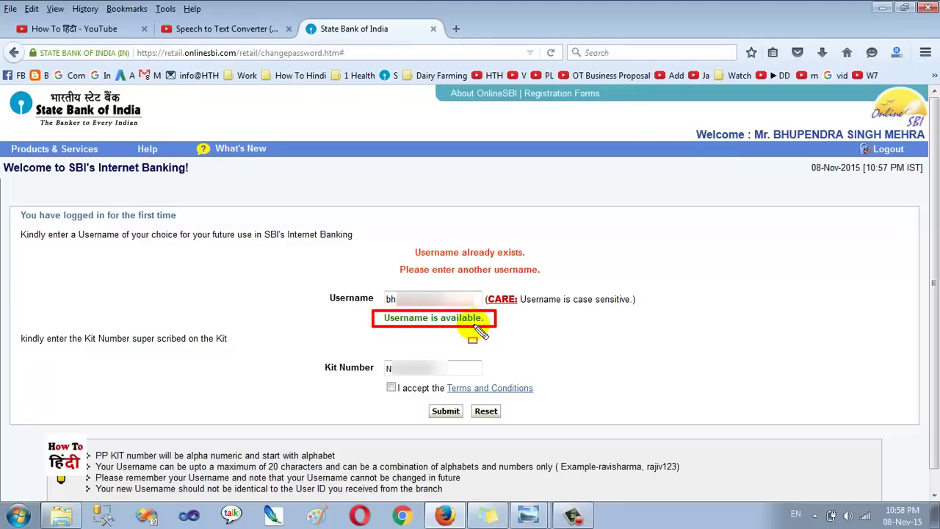
key(Escape)
click(391, 388)
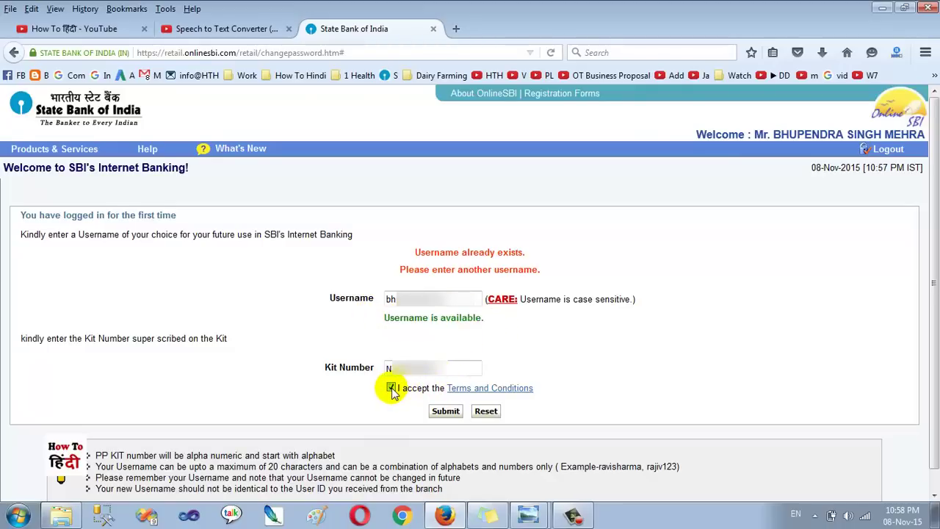
click(444, 411)
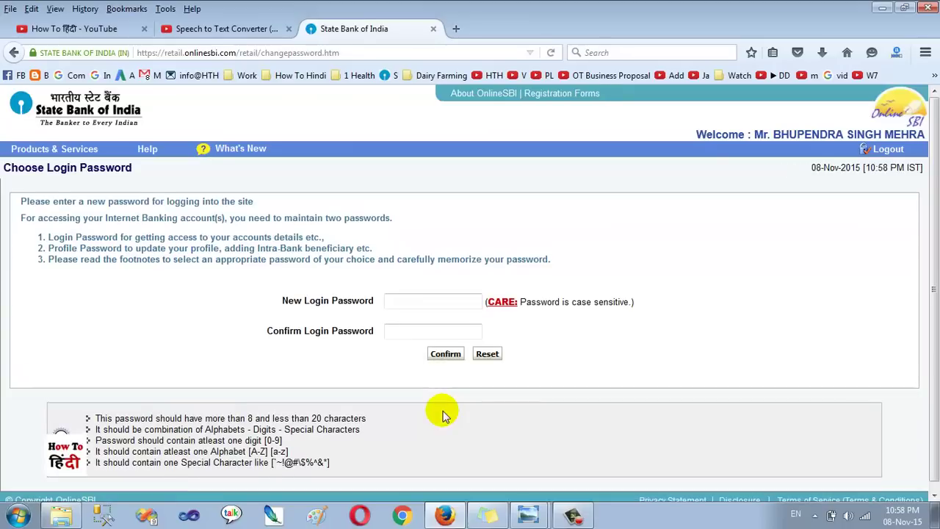
Enter the chosen password in the New Login Password field
mouse_move(256, 289)
mouse_down()
mouse_move(360, 309)
mouse_move(682, 323)
mouse_move(683, 313)
mouse_up()
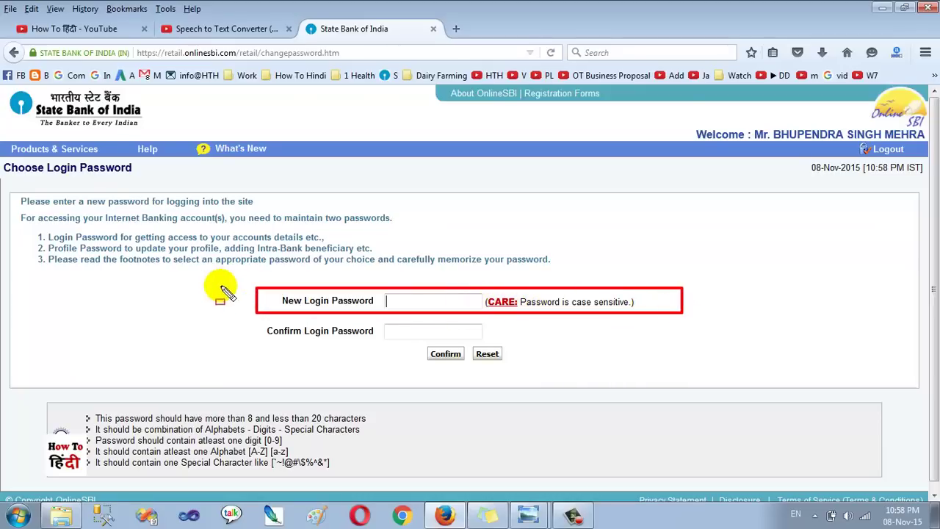
mouse_move(259, 321)
mouse_down()
mouse_move(514, 355)
mouse_move(591, 343)
mouse_up()
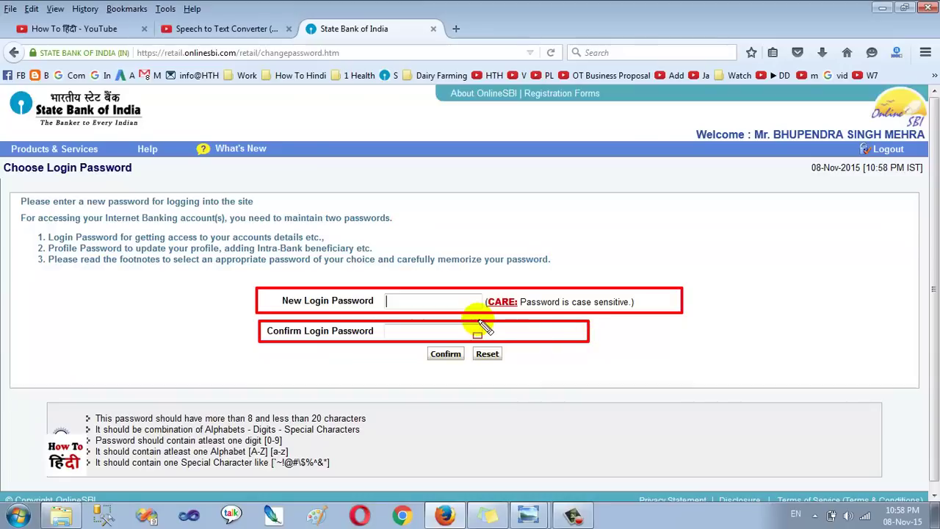
key(Escape)
click(460, 301)
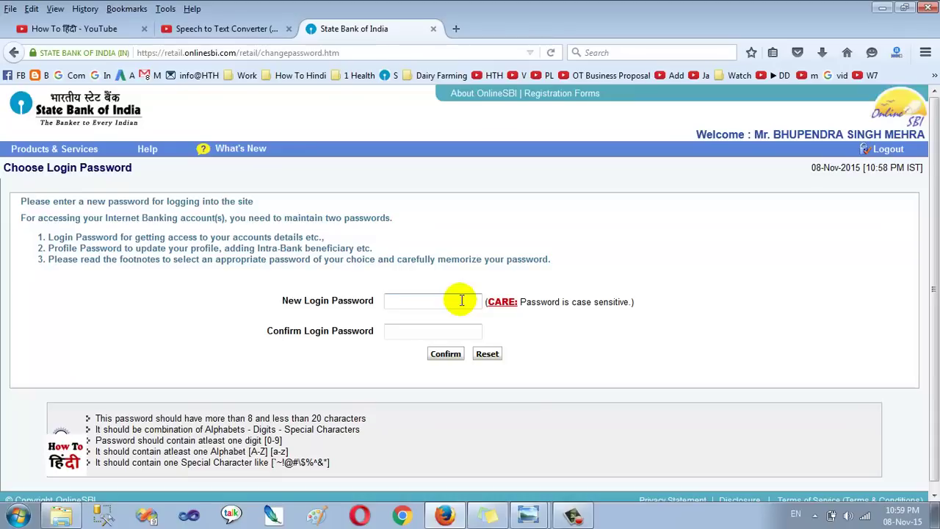
text(••••••••)
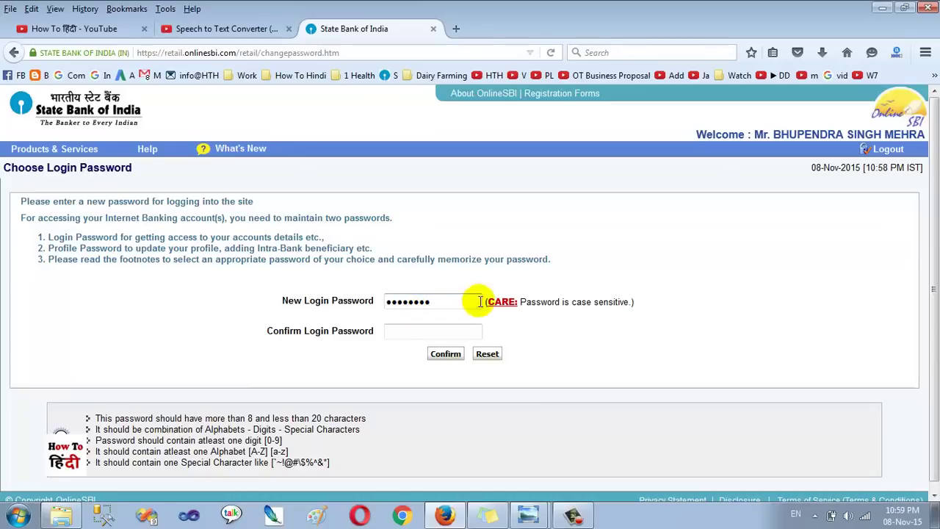
Repeat the password in Confirm Login Password and confirm the new login password
click(438, 332)
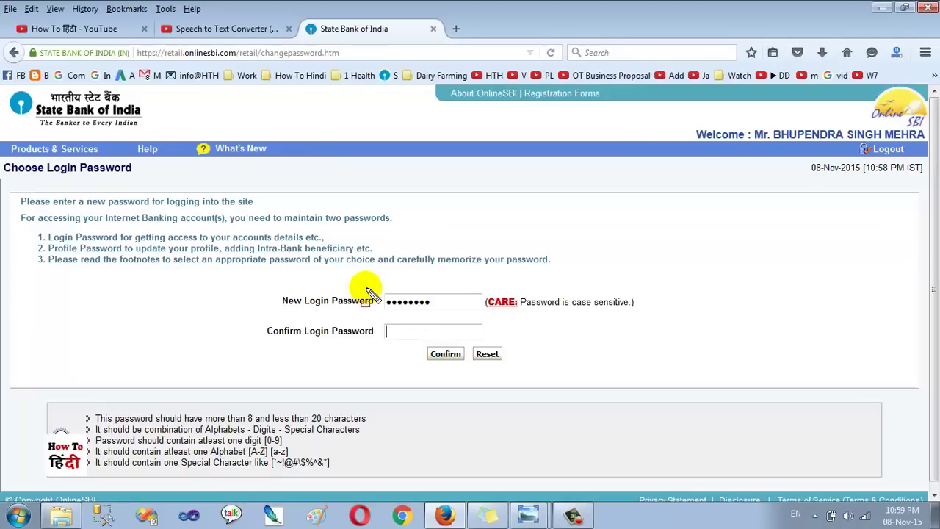
drag(369, 288, 485, 318)
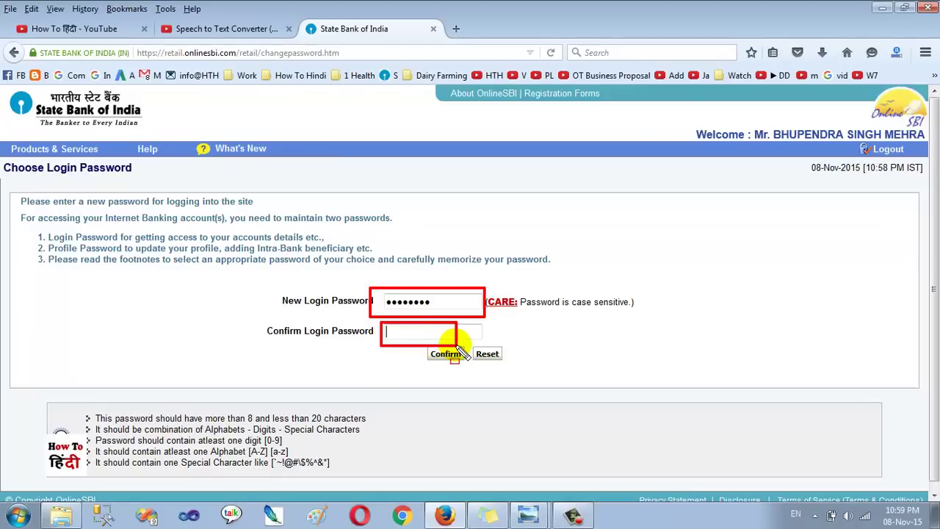
key(Escape)
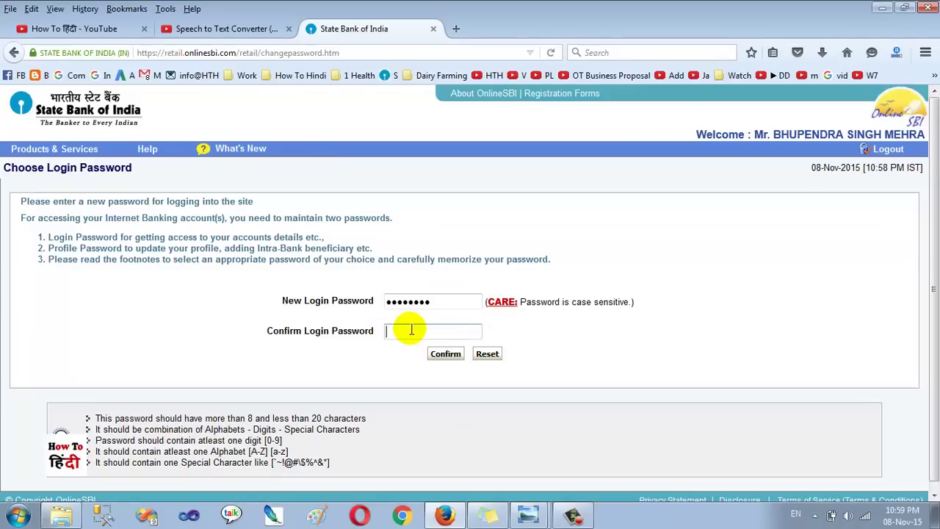
text(•••••)
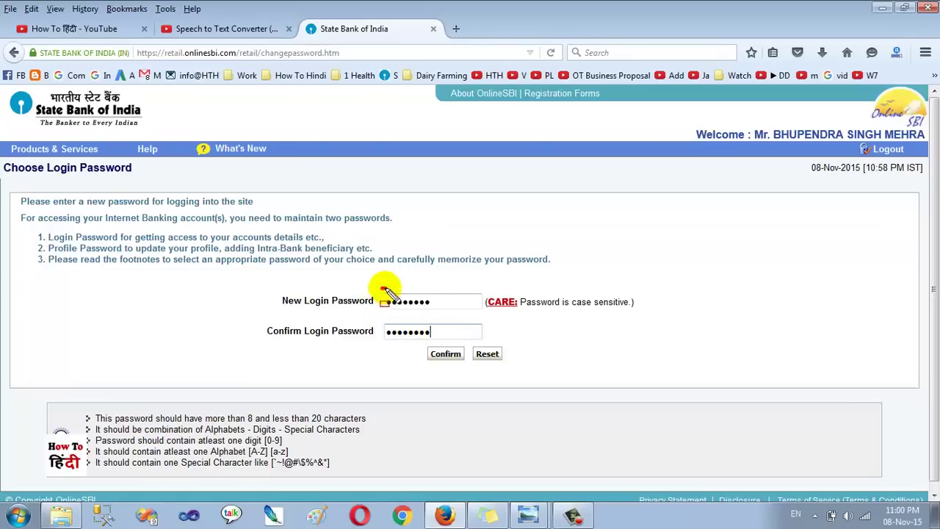
click(445, 356)
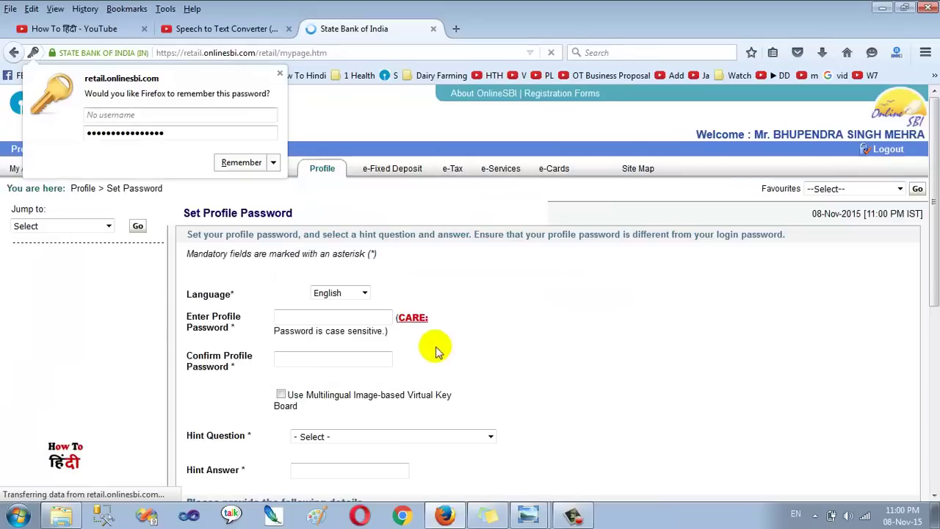
Dismiss Firefox's save-password offer and begin entering the profile password
click(280, 75)
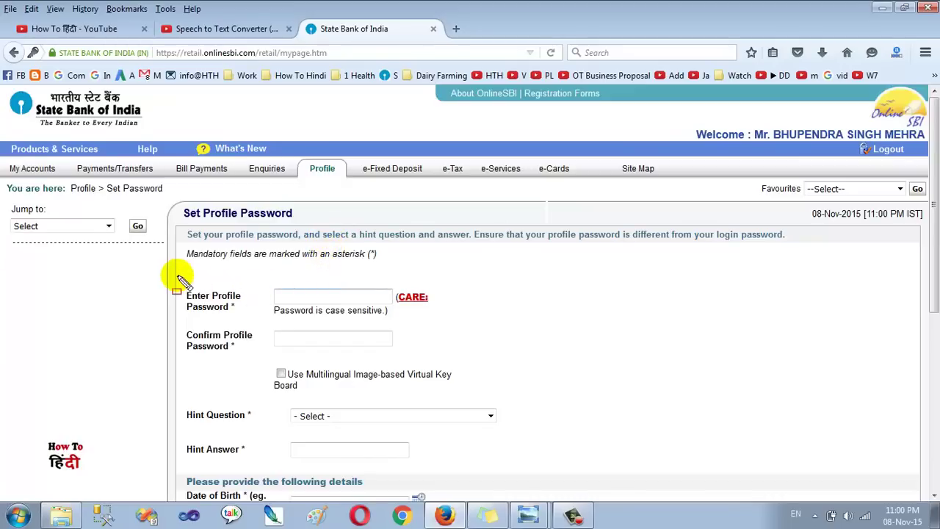
drag(176, 275, 432, 324)
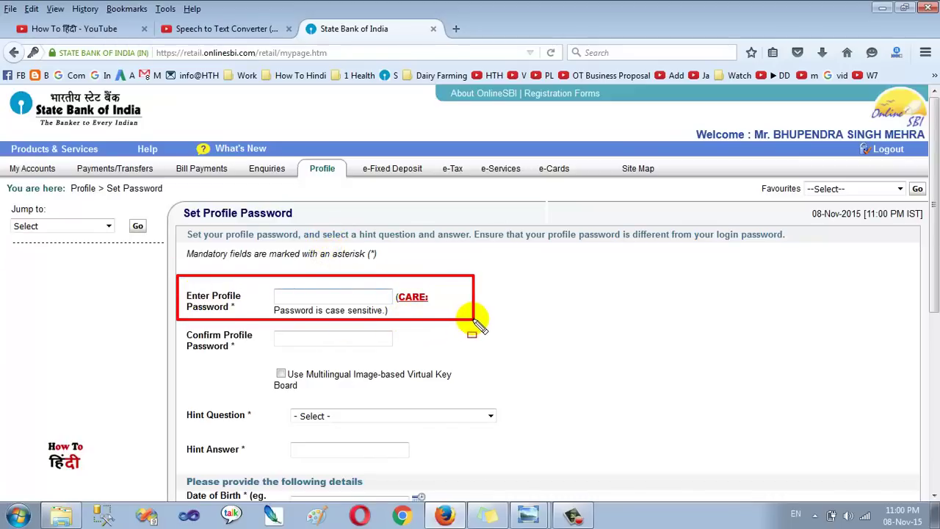
key(Escape)
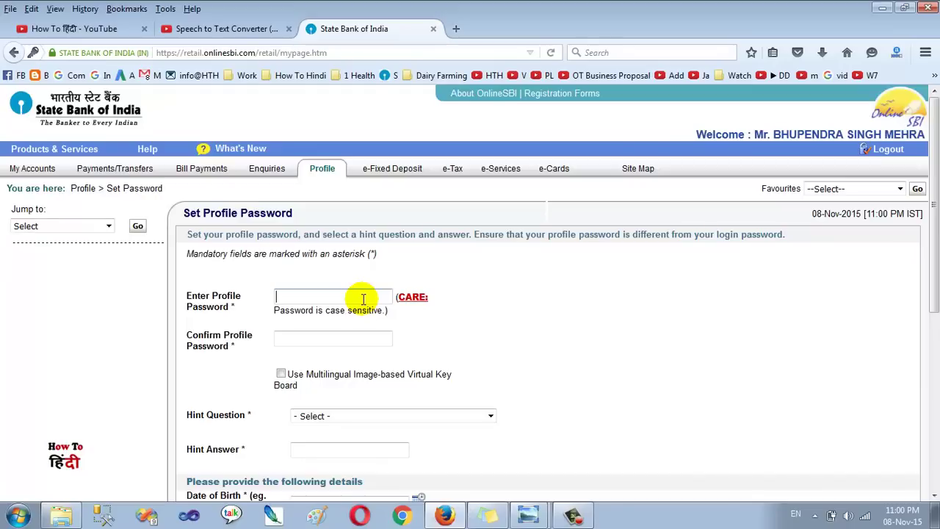
click(363, 299)
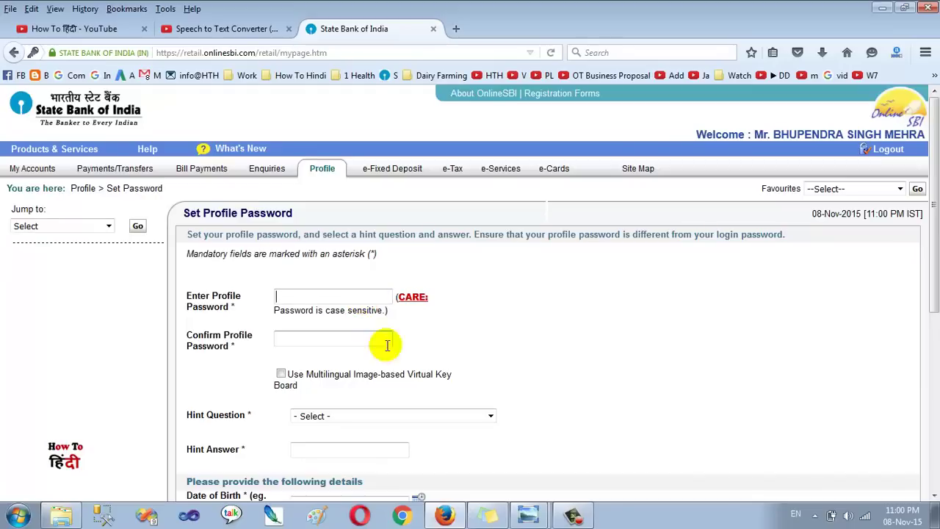
scroll(391, 369, down, 2)
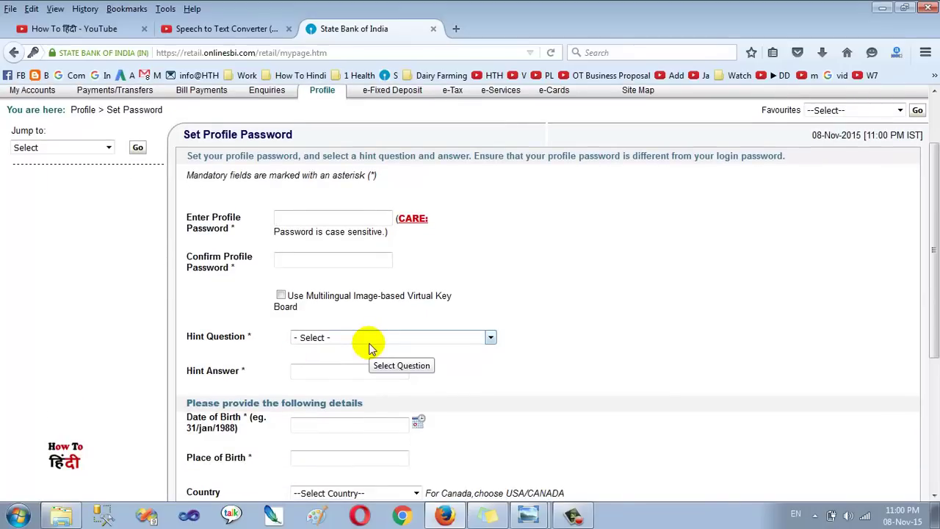
click(320, 220)
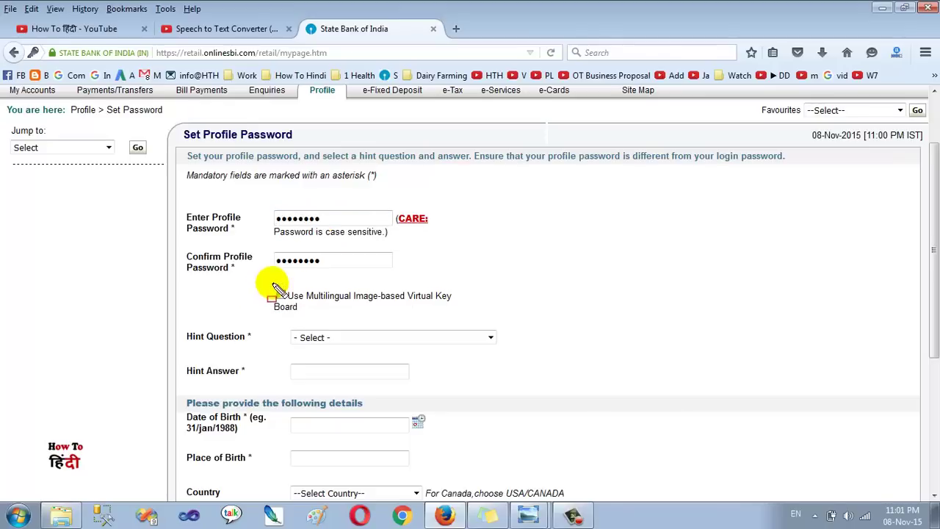
Switch on the Multilingual Image-based Virtual Key Board for the profile password
mouse_move(272, 286)
mouse_down()
mouse_move(421, 317)
mouse_move(461, 307)
mouse_up()
key(Escape)
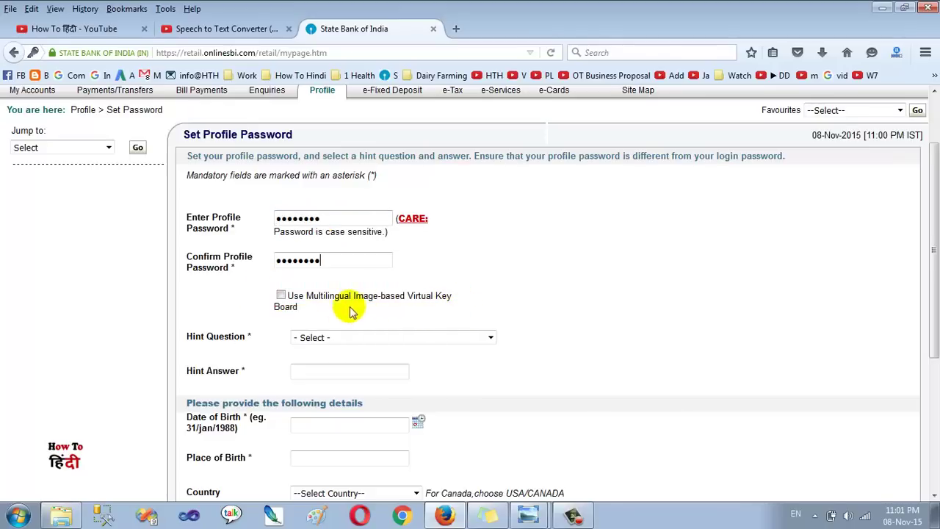
click(281, 296)
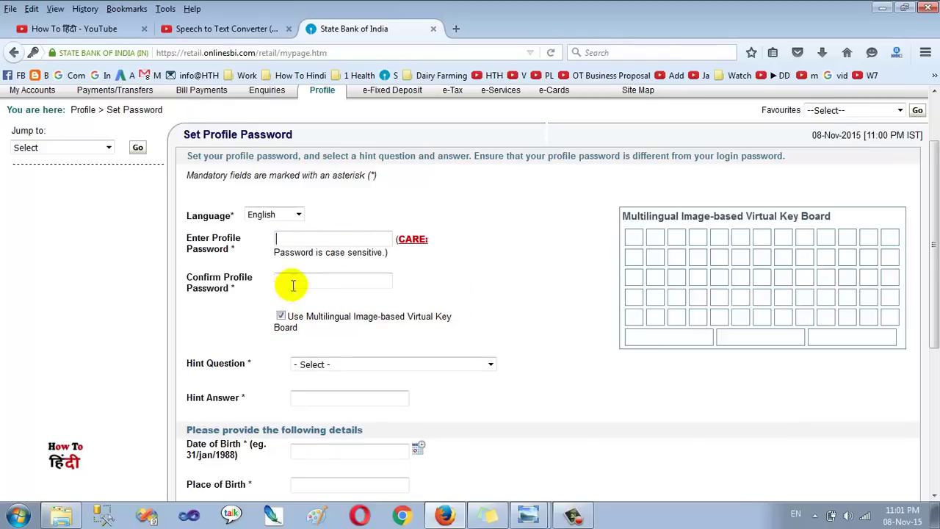
Keep English as the keyboard language, then switch the virtual keyboard back off
click(298, 214)
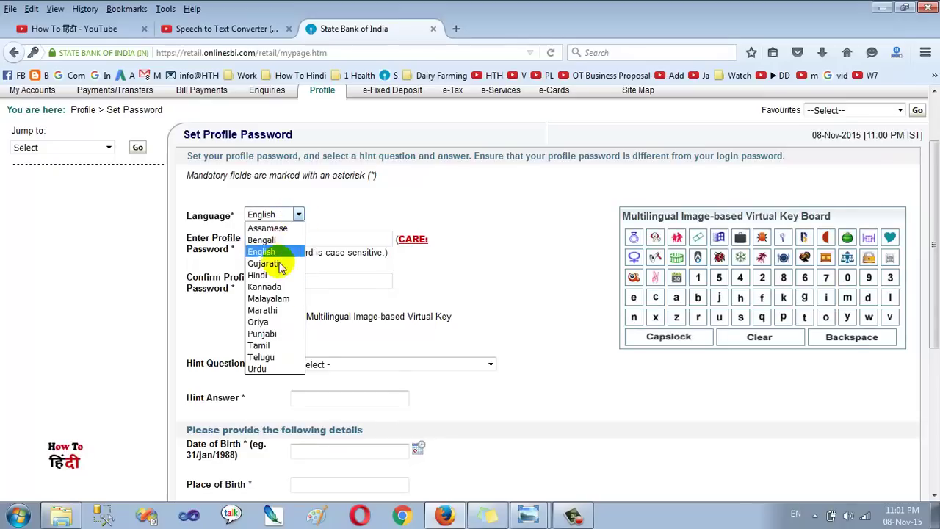
click(370, 207)
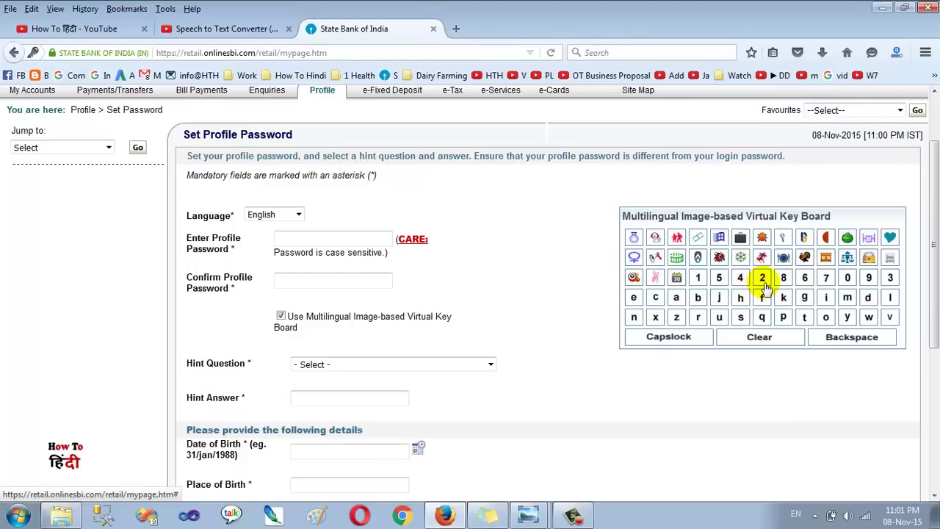
click(281, 316)
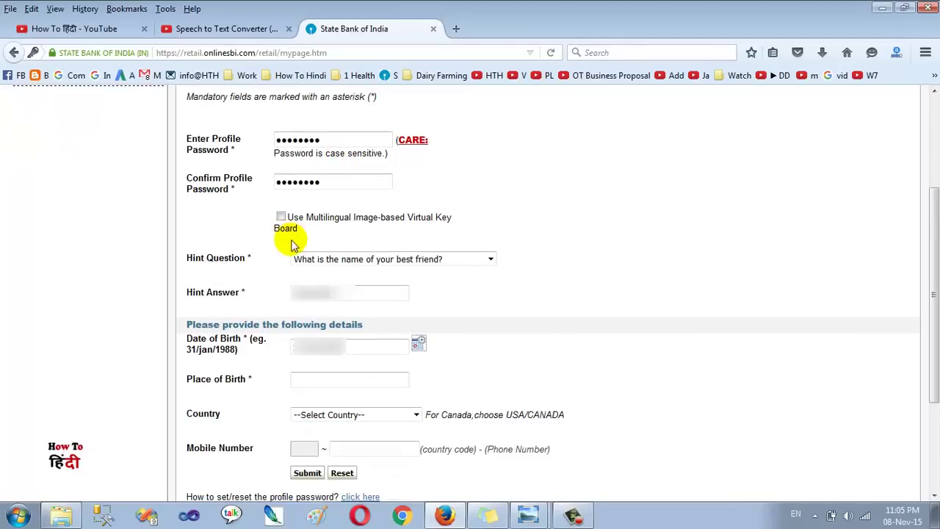
drag(283, 245, 519, 272)
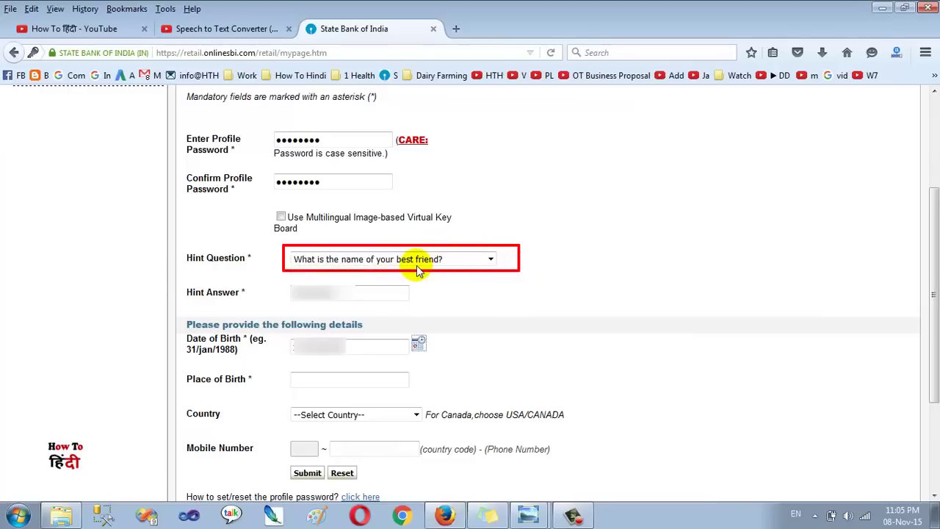
key(Escape)
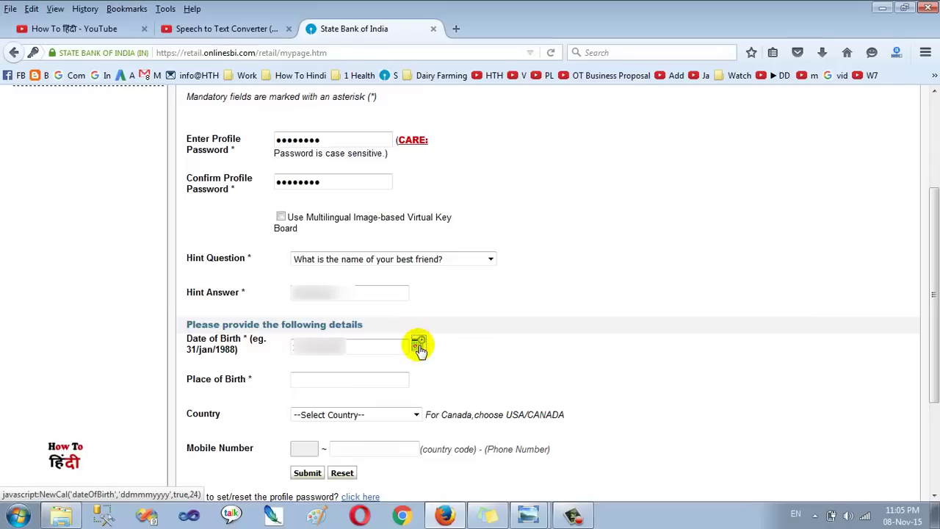
click(418, 346)
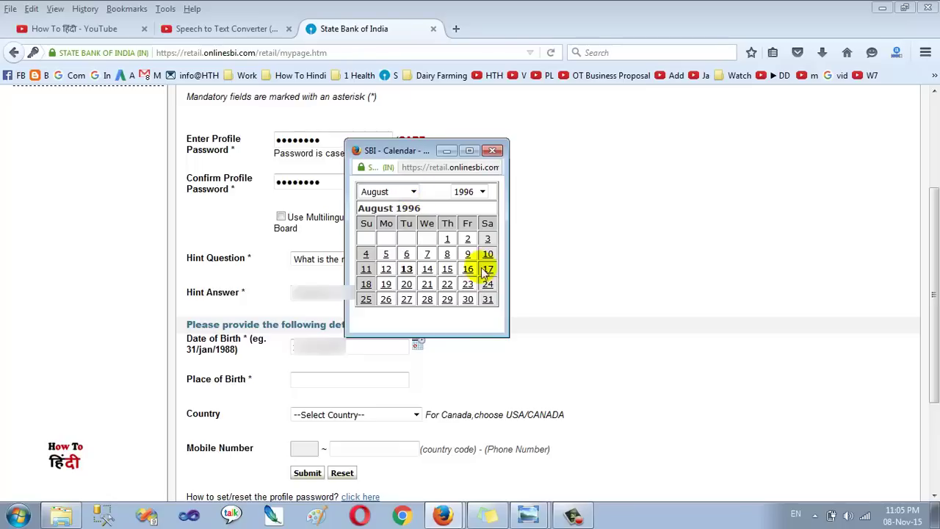
click(492, 150)
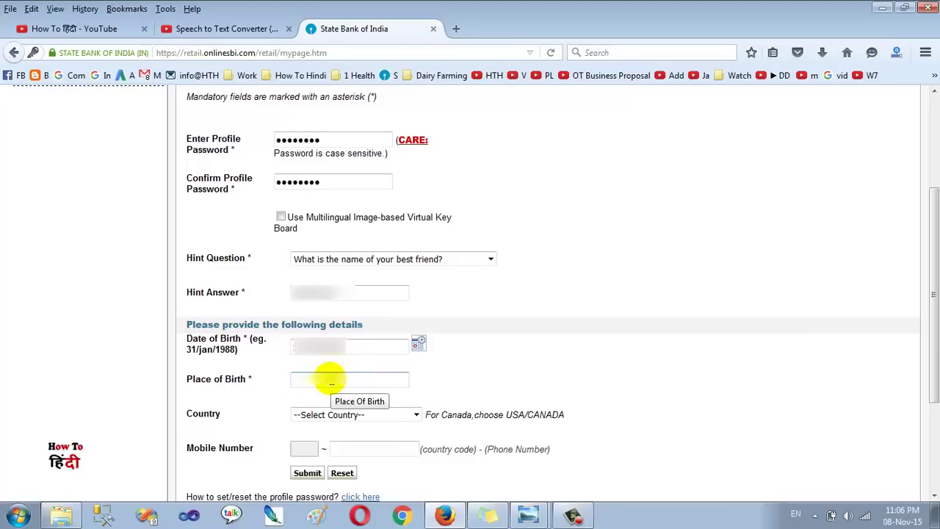
Enter Delhi as the place of birth and select India as the country
click(331, 383)
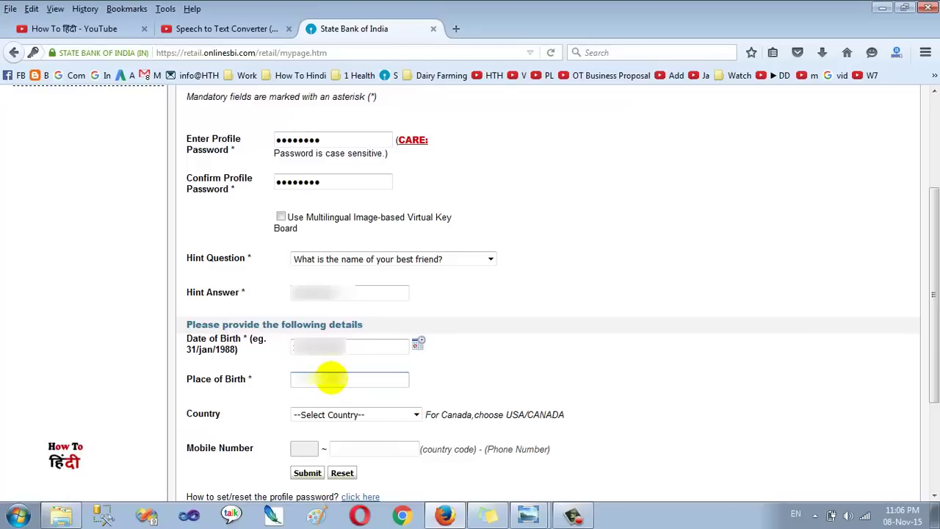
text(Delhi)
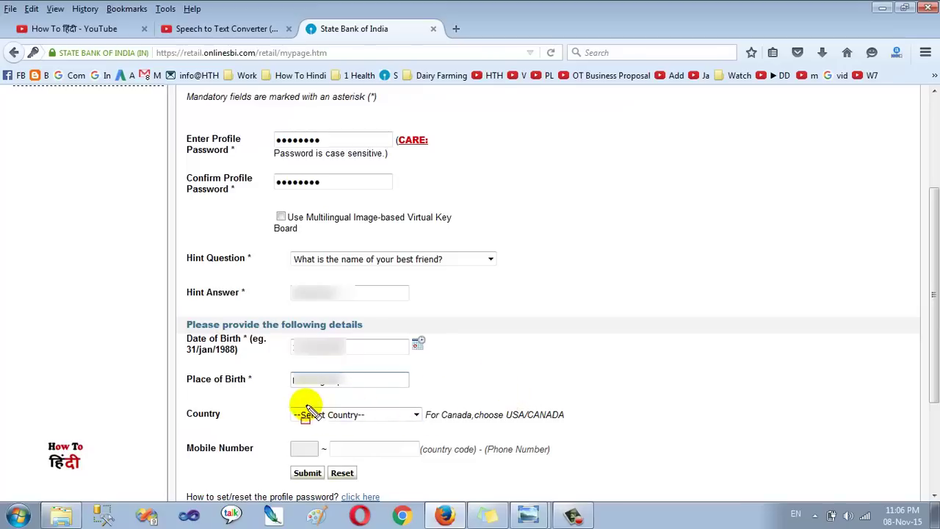
drag(289, 401, 433, 425)
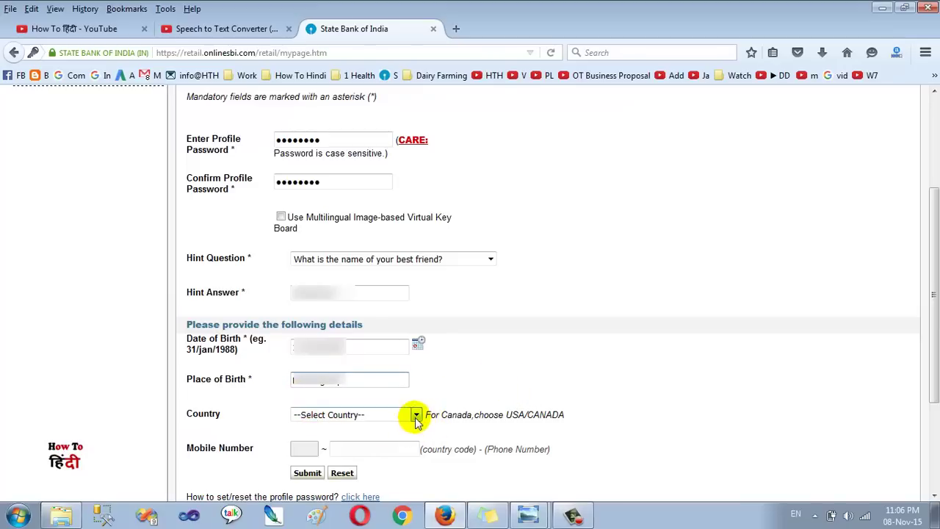
click(414, 414)
scroll(390, 316, down, 9)
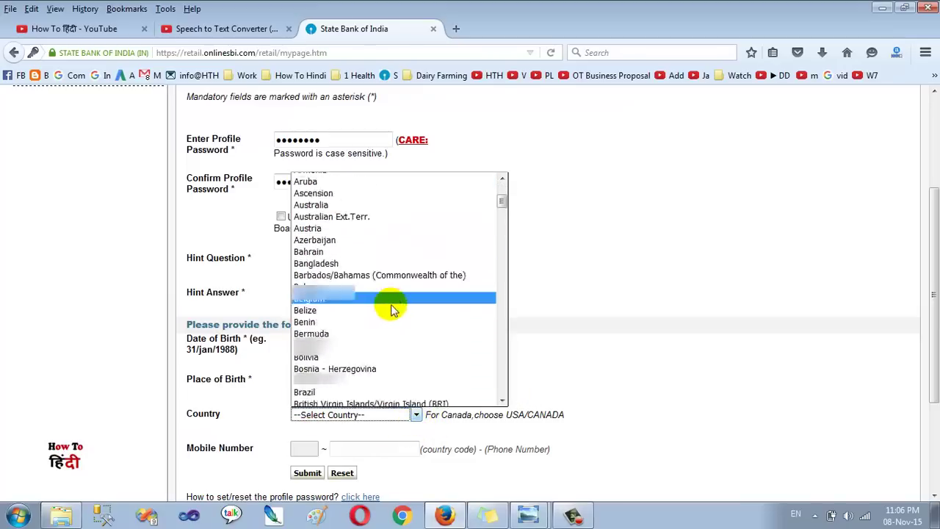
scroll(392, 307, down, 10)
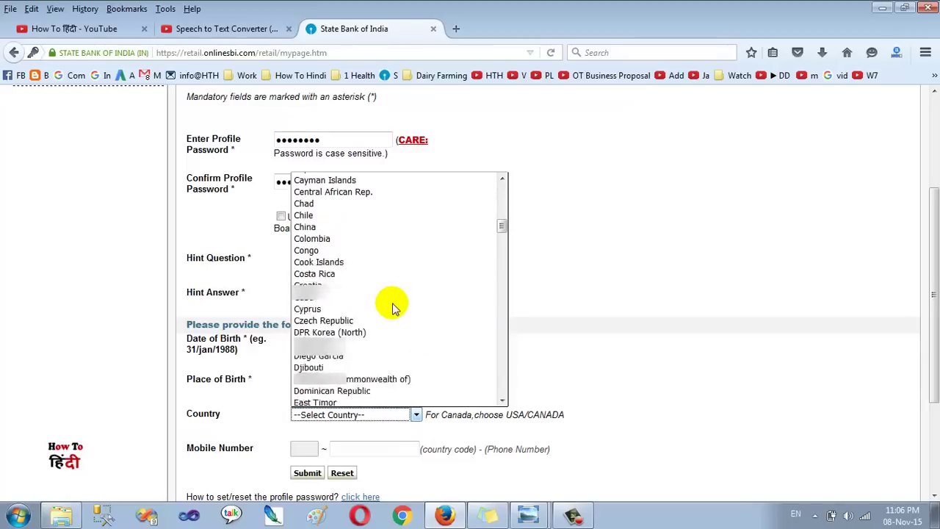
scroll(391, 307, down, 13)
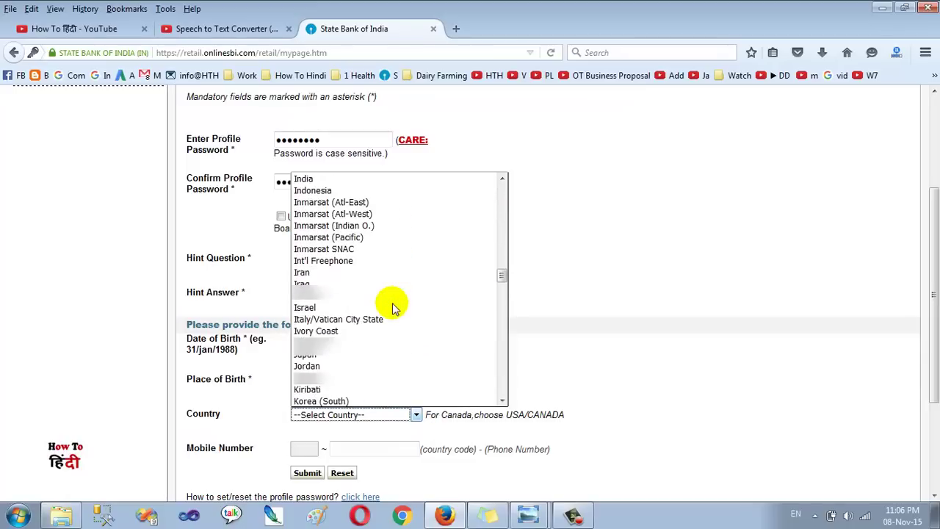
scroll(393, 307, up, 3)
click(345, 297)
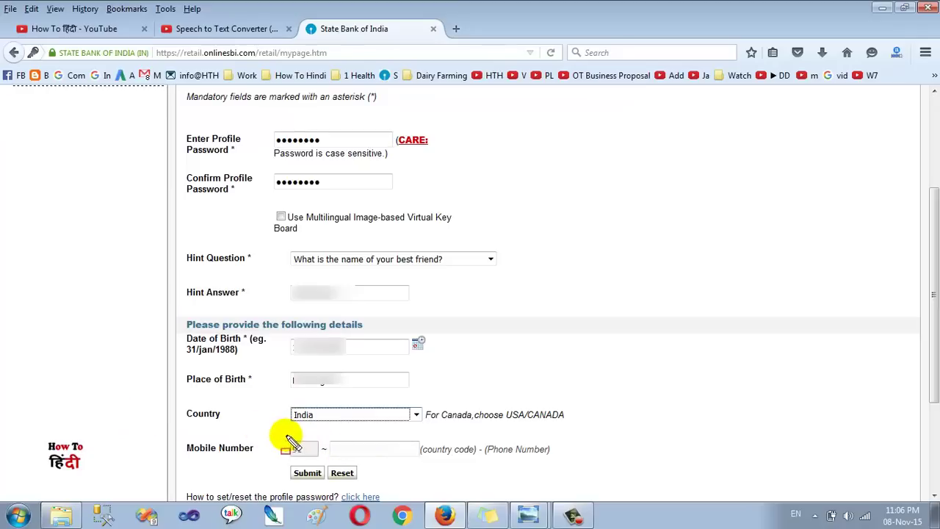
Enter the mobile number, submit the profile details, and dismiss Firefox's save-password offer
drag(278, 435, 427, 460)
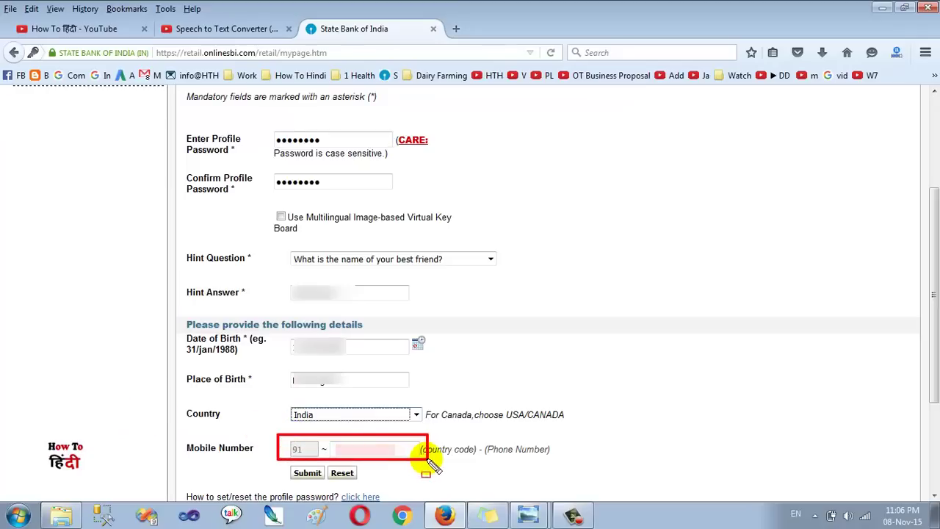
click(375, 449)
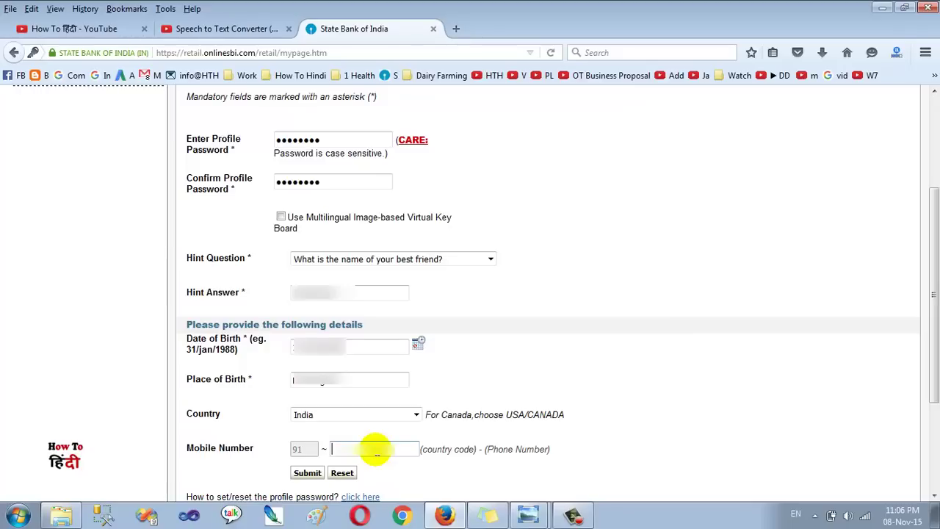
text(8)
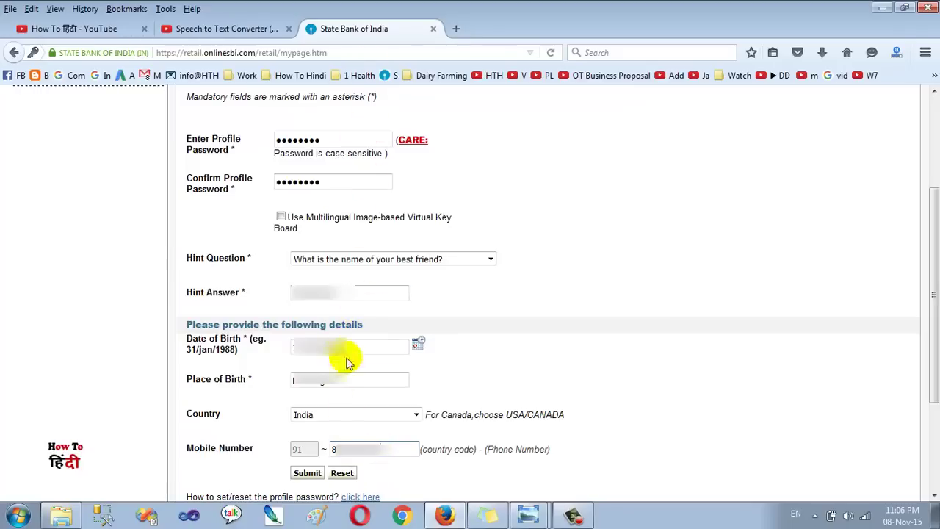
click(313, 474)
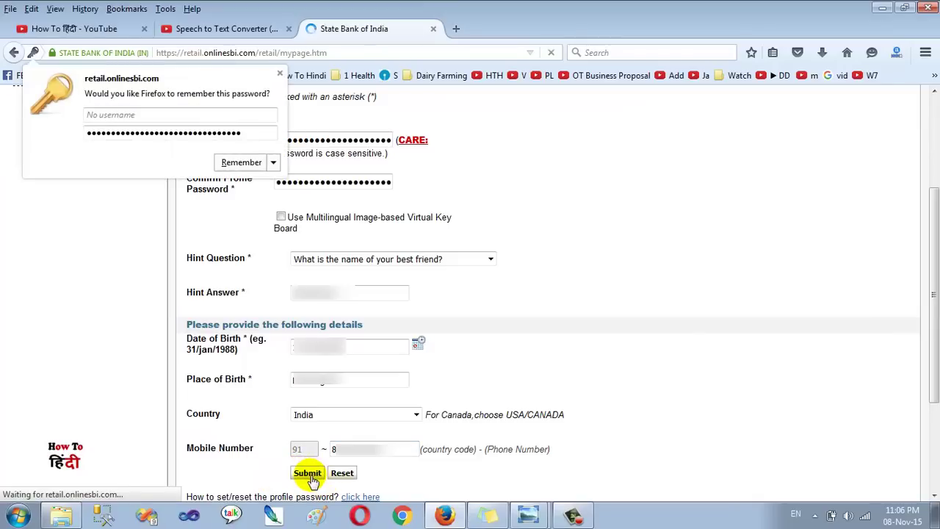
click(228, 246)
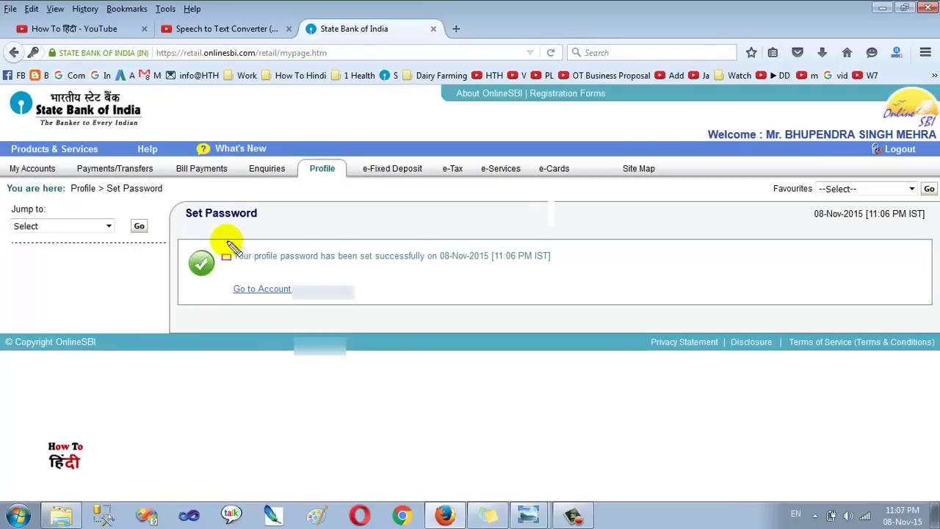
Log out of OnlineSBI and bring Windows Photo Viewer to the front
drag(225, 244, 576, 273)
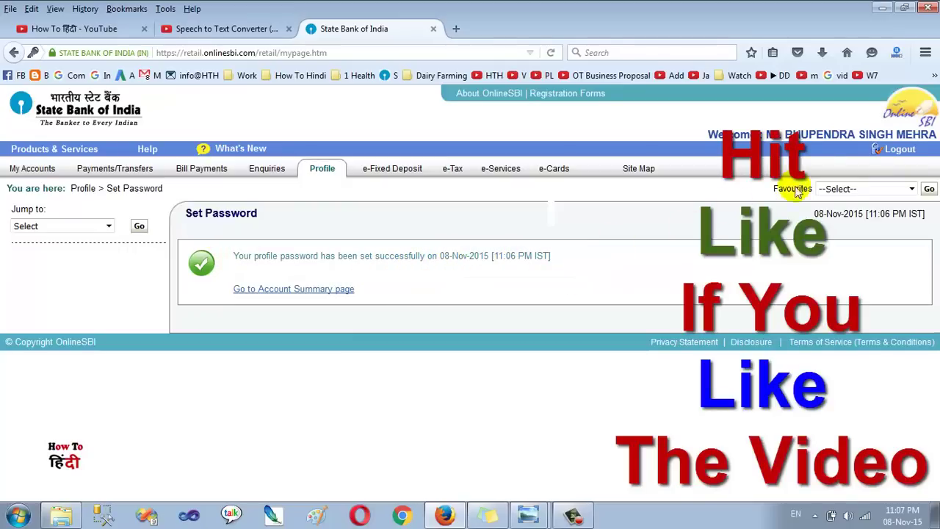
drag(870, 144, 918, 156)
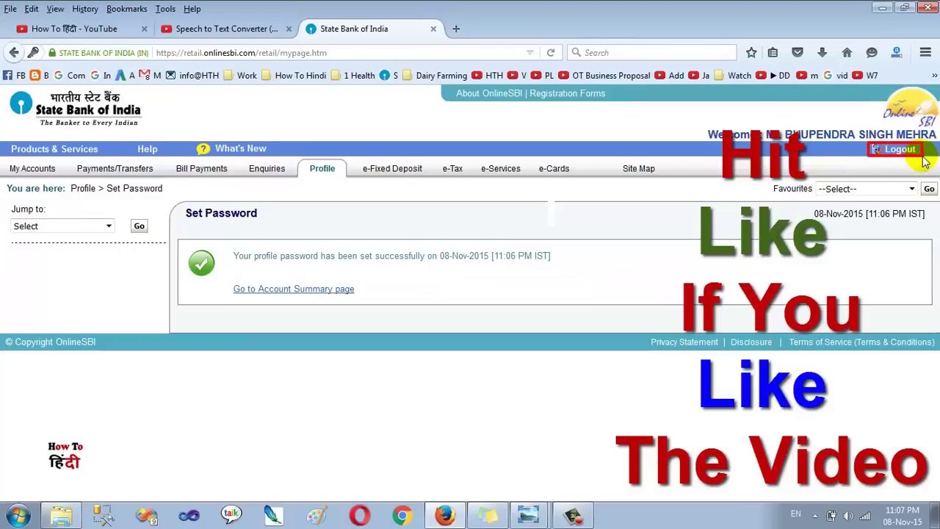
click(897, 151)
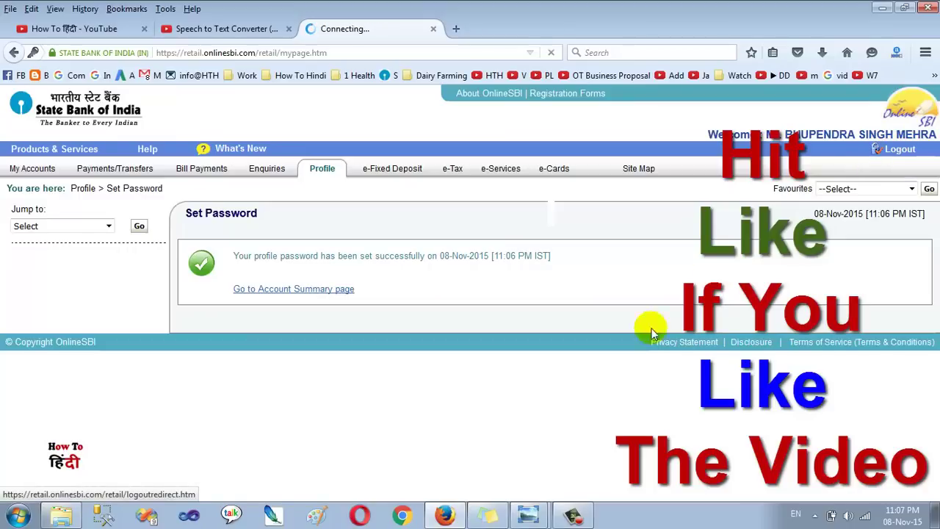
mouse_move(529, 514)
click(523, 462)
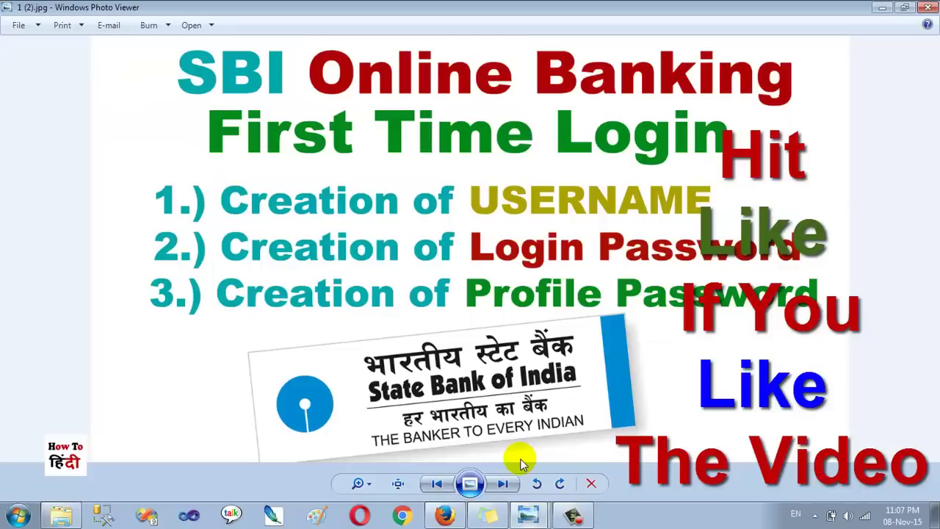
drag(496, 192, 729, 218)
mouse_move(457, 241)
mouse_down()
mouse_move(744, 277)
mouse_move(827, 277)
mouse_move(838, 269)
mouse_up()
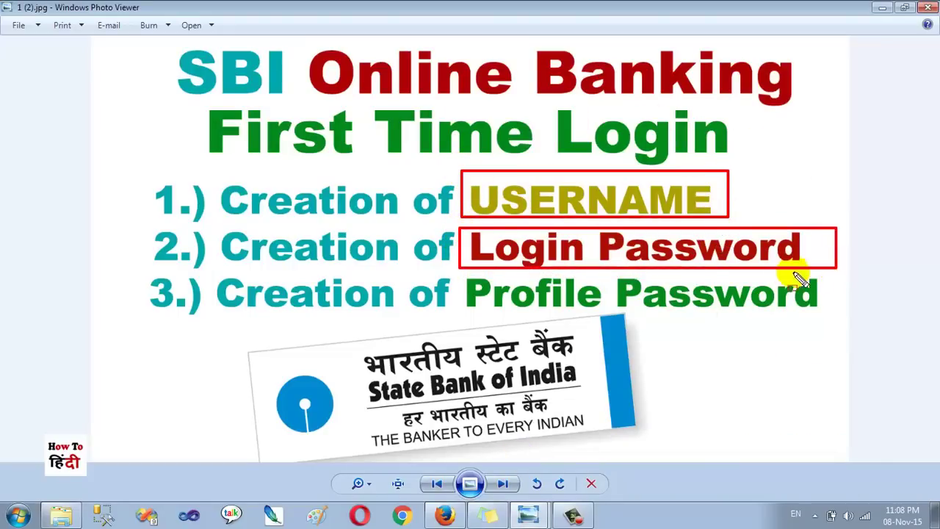